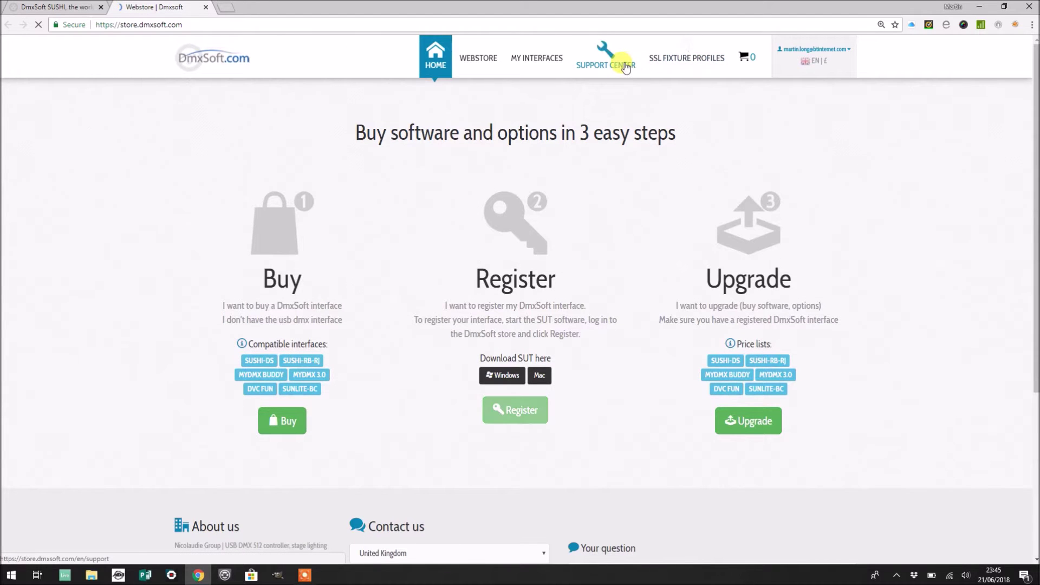
{"action": "left_click", "coordinate": [625, 62]}
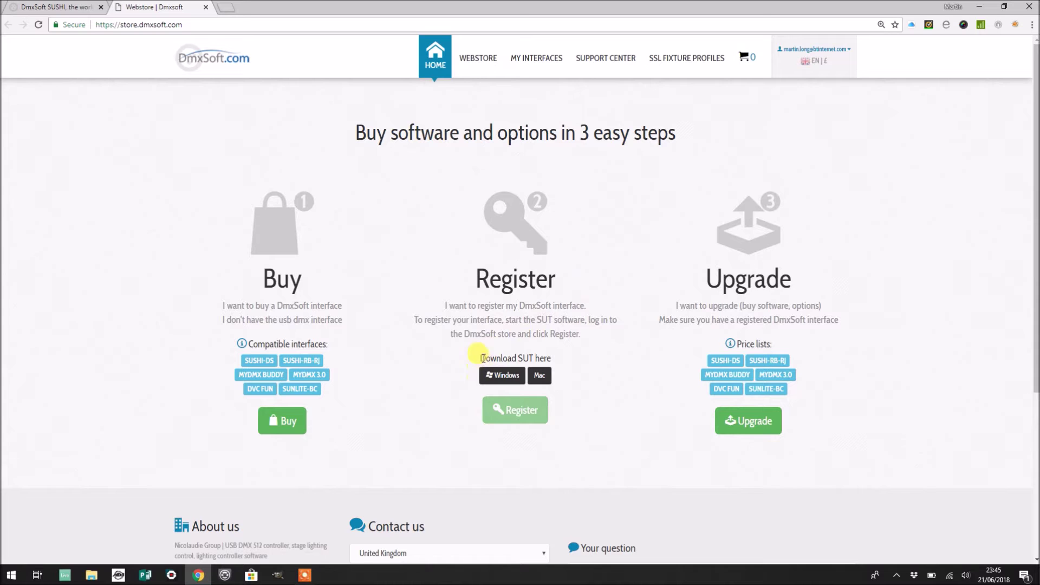
{"action": "left_click_drag", "start_coordinate": [480, 359], "coordinate": [551, 358]}
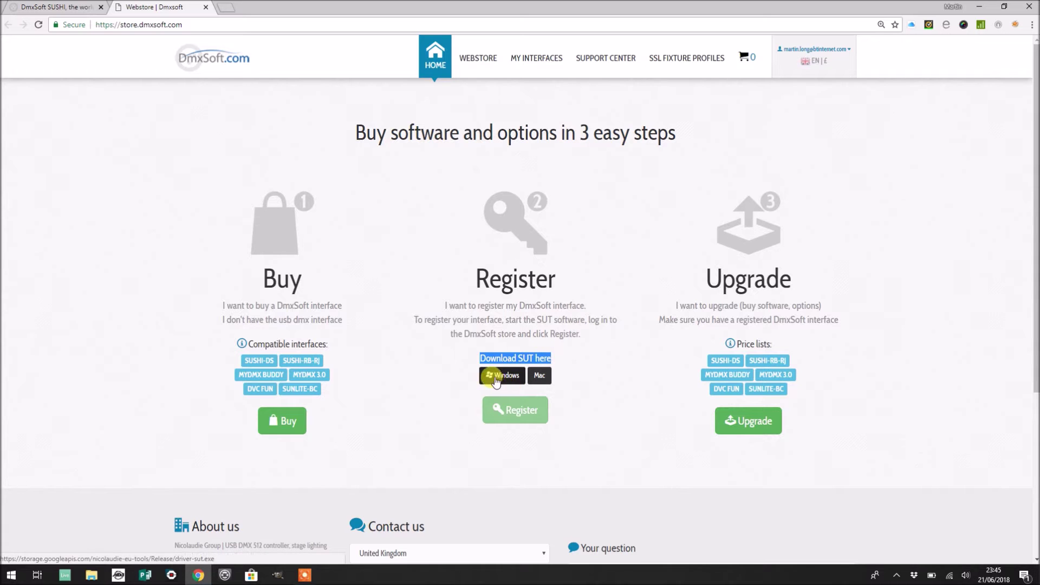
{"action": "left_click", "coordinate": [542, 388]}
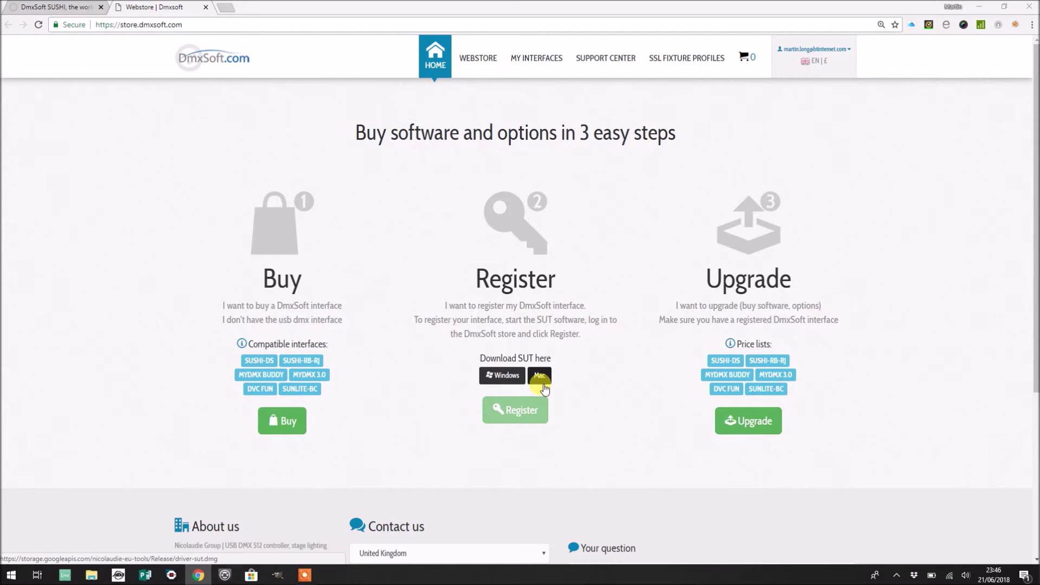
{"action": "key", "text": "super"}
Step: Launch StoreUpgradeTools from the 'store' search and park its window at the top-left corner
{"action": "type", "text": "s"}
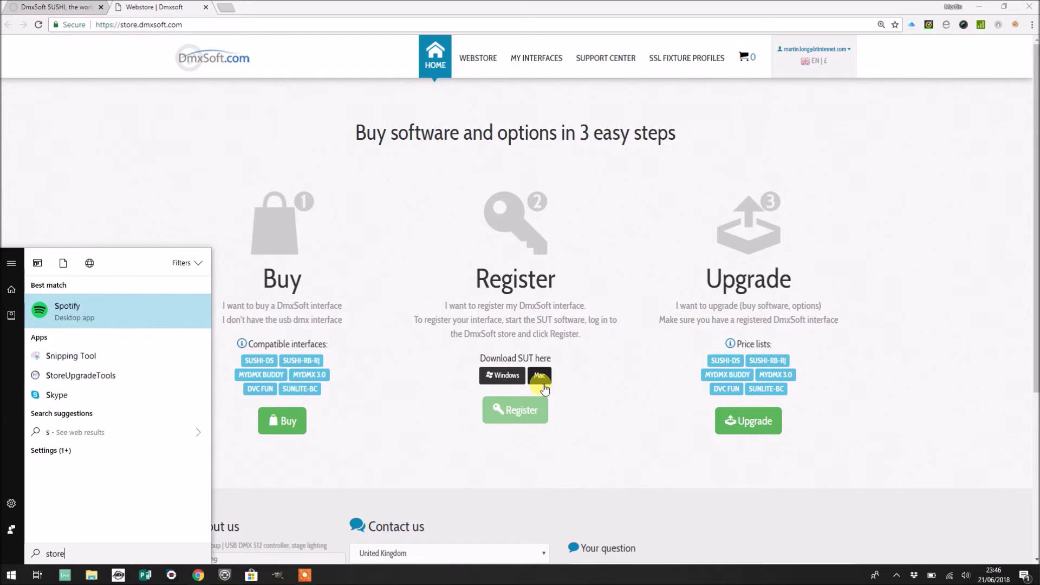
{"action": "type", "text": "tore"}
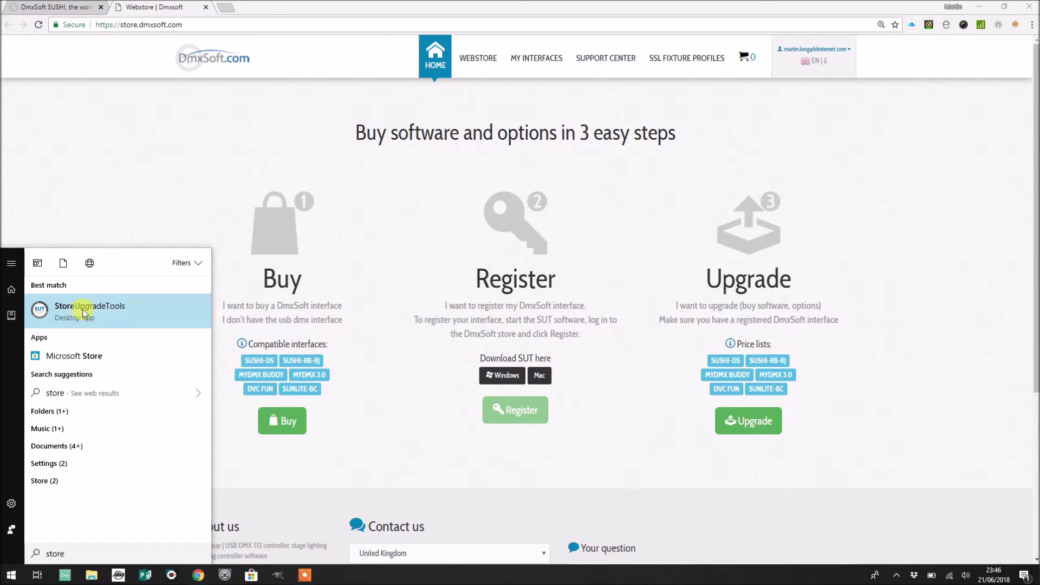
{"action": "left_click", "coordinate": [81, 313]}
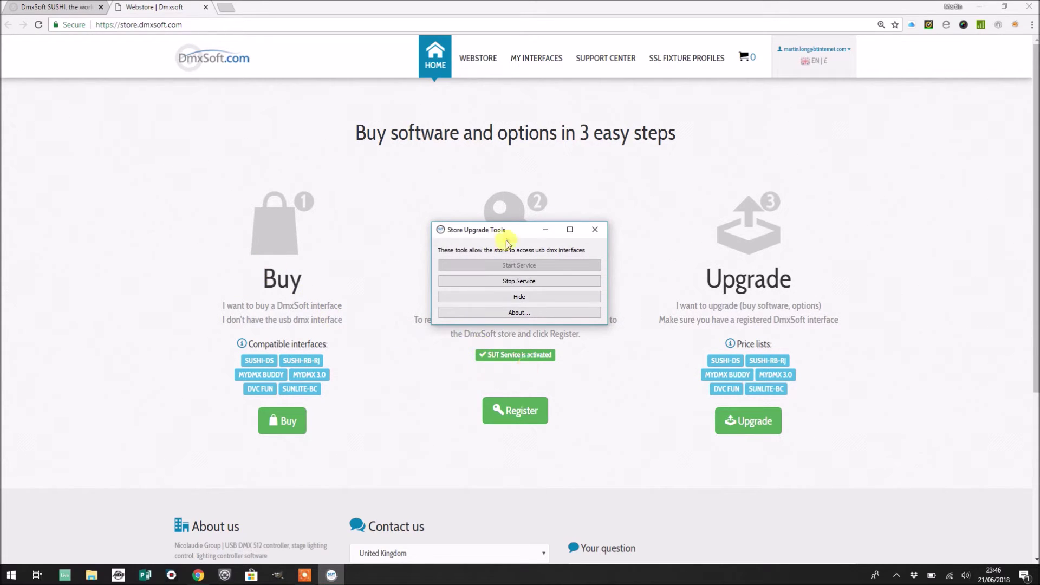
{"action": "left_click_drag", "start_coordinate": [524, 231], "coordinate": [876, 126]}
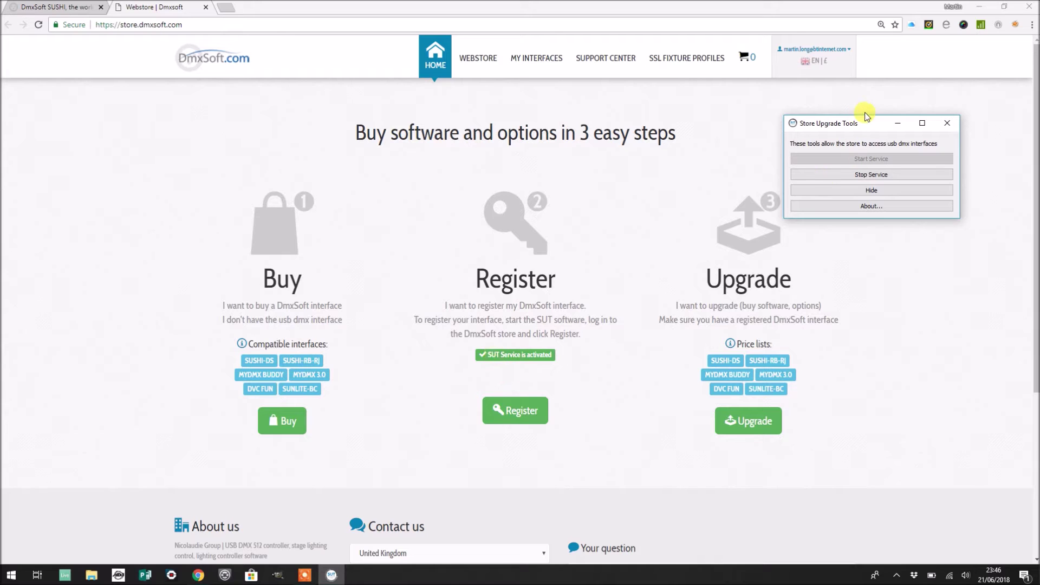
{"action": "left_click_drag", "start_coordinate": [872, 122], "coordinate": [116, 125]}
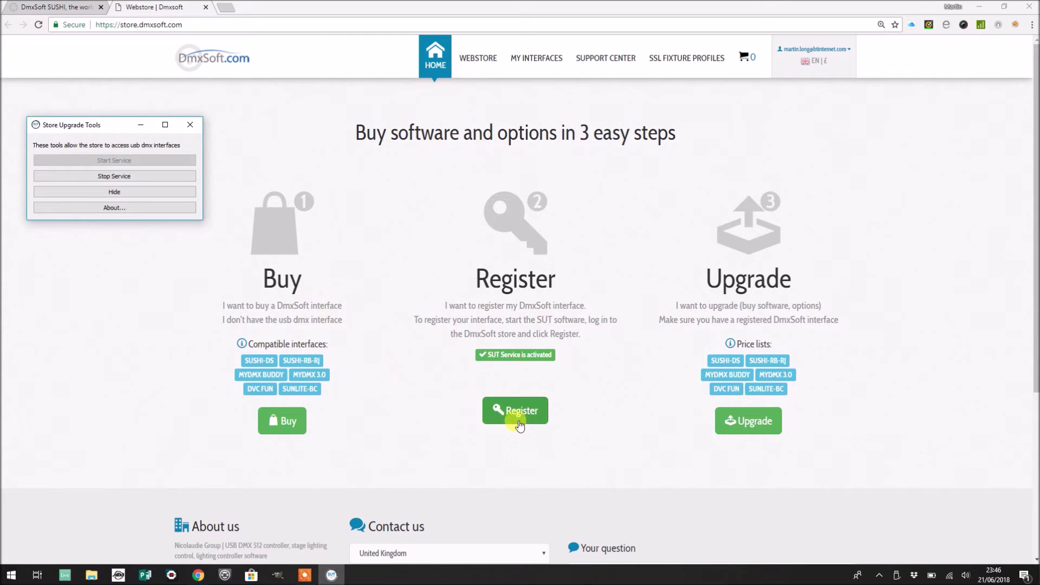
Step: Try registering the SUSHI-DS interface and dismiss the 'already registered' message
{"action": "left_click", "coordinate": [623, 439]}
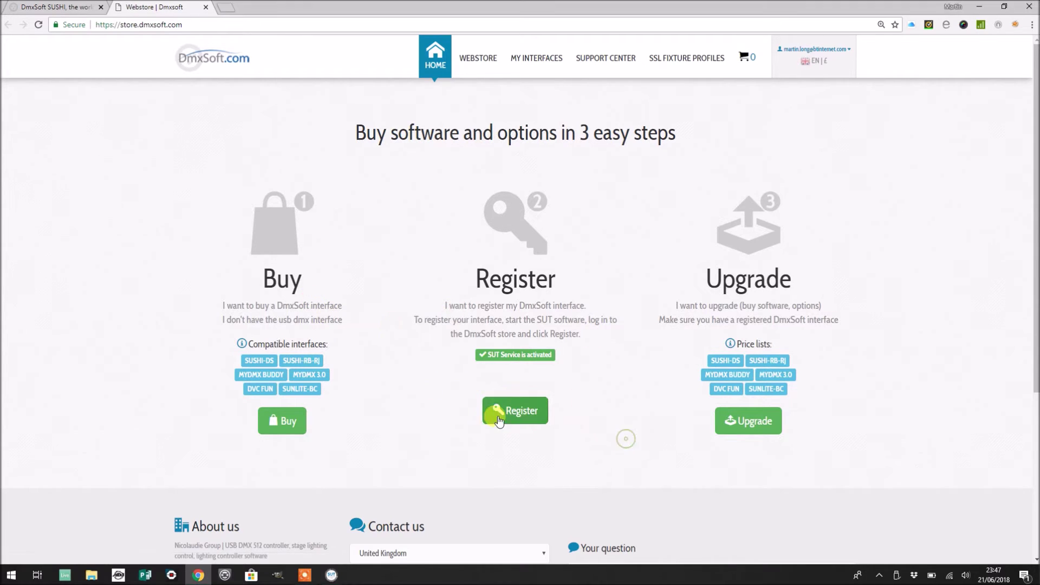
{"action": "left_click", "coordinate": [522, 420]}
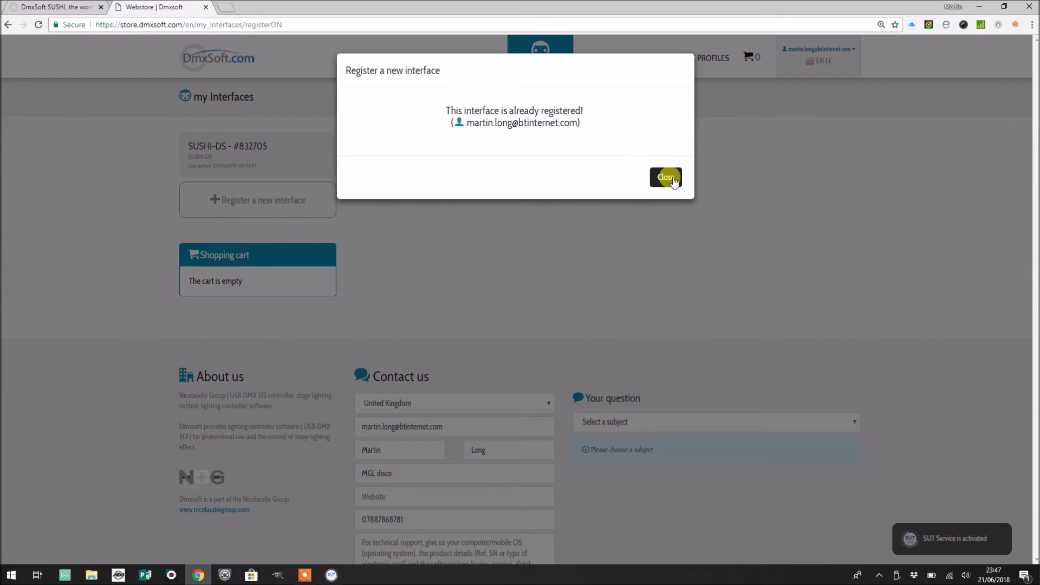
{"action": "triple_click", "coordinate": [472, 110]}
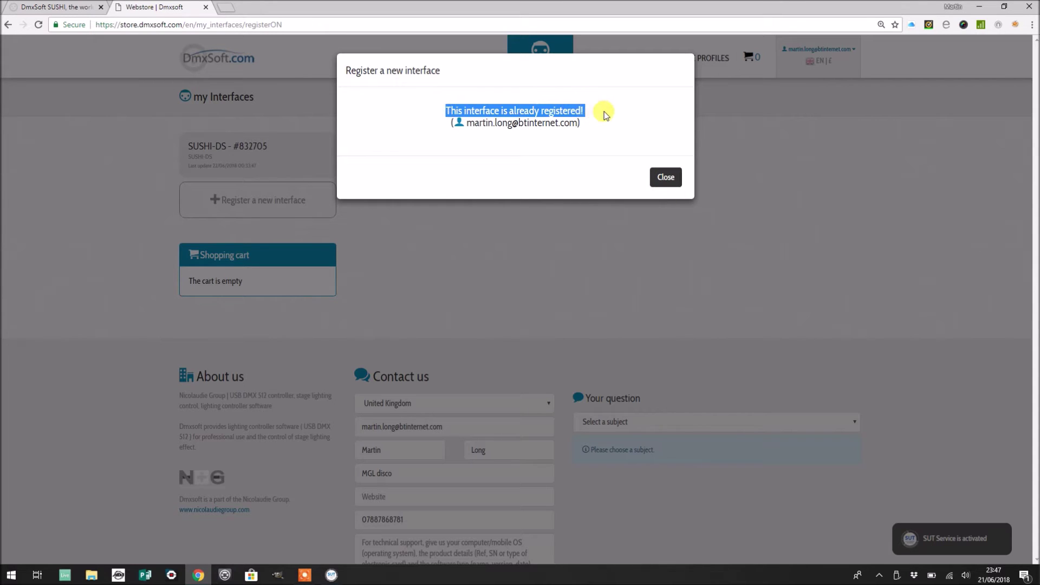
{"action": "left_click", "coordinate": [665, 177]}
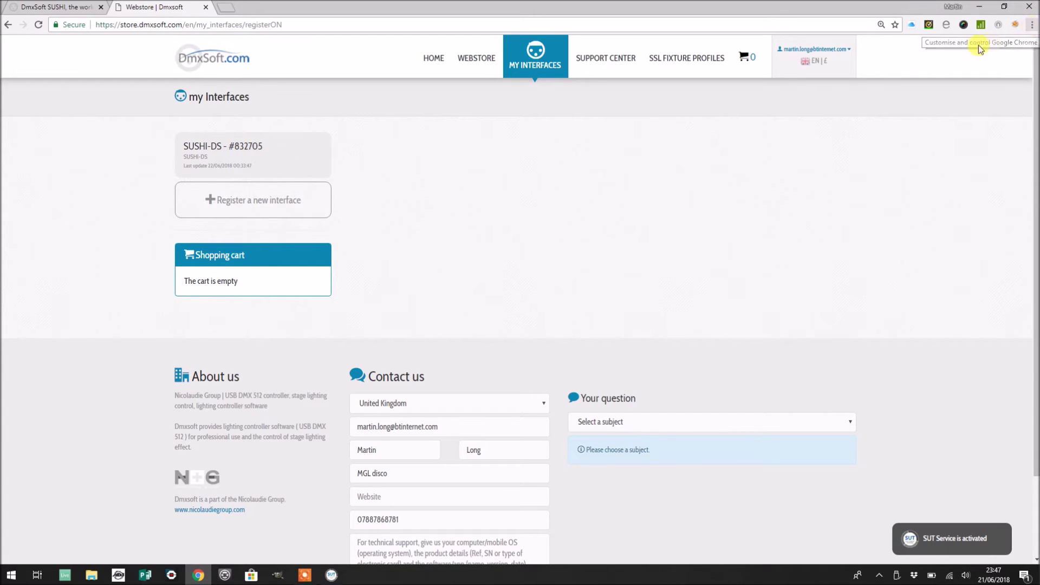
Step: Zoom the store page to 125% and open the SUSHI-DS card's installed applications
{"action": "key", "text": "ctrl+plus"}
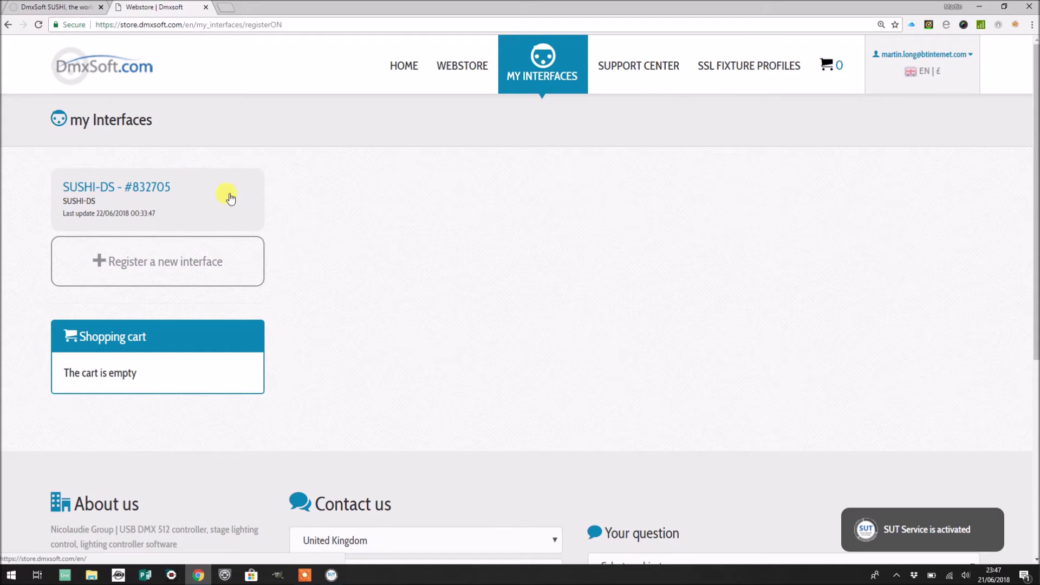
{"action": "left_click", "coordinate": [210, 204]}
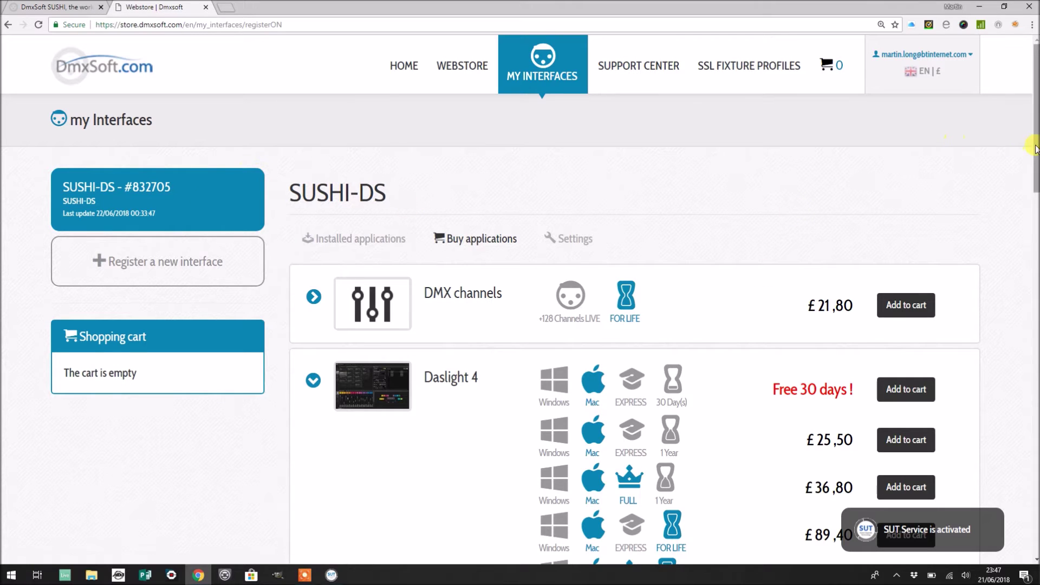
{"action": "scroll", "coordinate": [1034, 152], "scroll_direction": "down", "scroll_amount": 1}
{"action": "scroll", "coordinate": [481, 170], "scroll_direction": "up", "scroll_amount": 1}
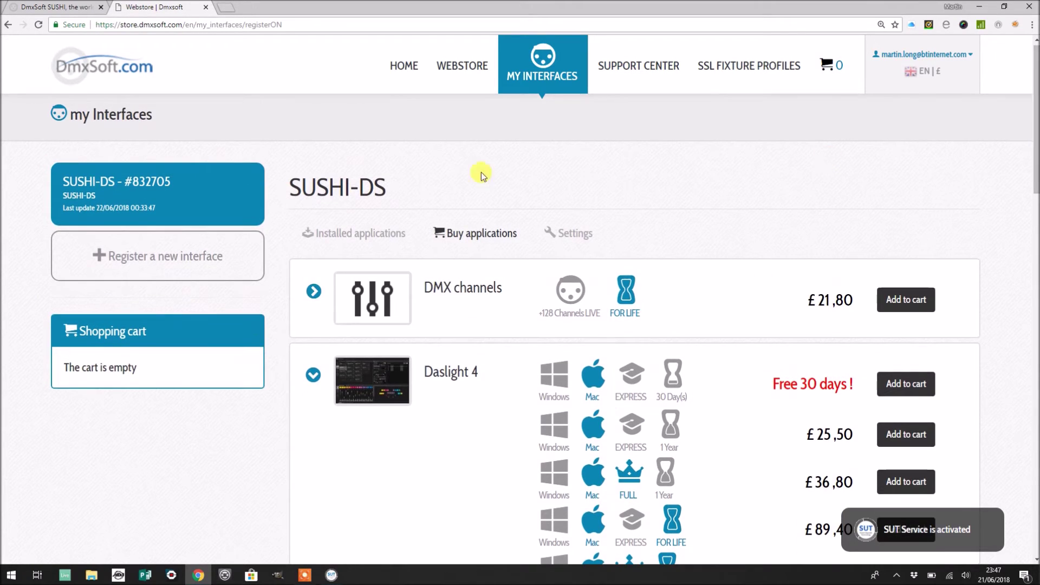
{"action": "left_click", "coordinate": [366, 237]}
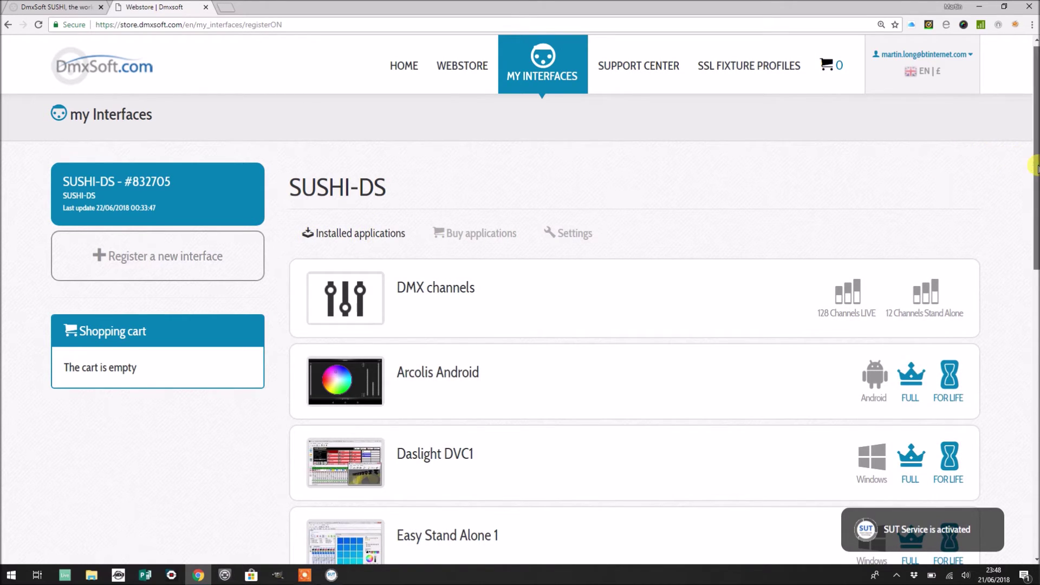
Step: Browse the SUSHI-DS installed applications list, then switch to the Buy applications list
{"action": "mouse_move", "coordinate": [1035, 166]}
{"action": "left_mouse_down"}
{"action": "mouse_move", "coordinate": [1036, 245]}
{"action": "mouse_move", "coordinate": [1035, 169]}
{"action": "left_mouse_up"}
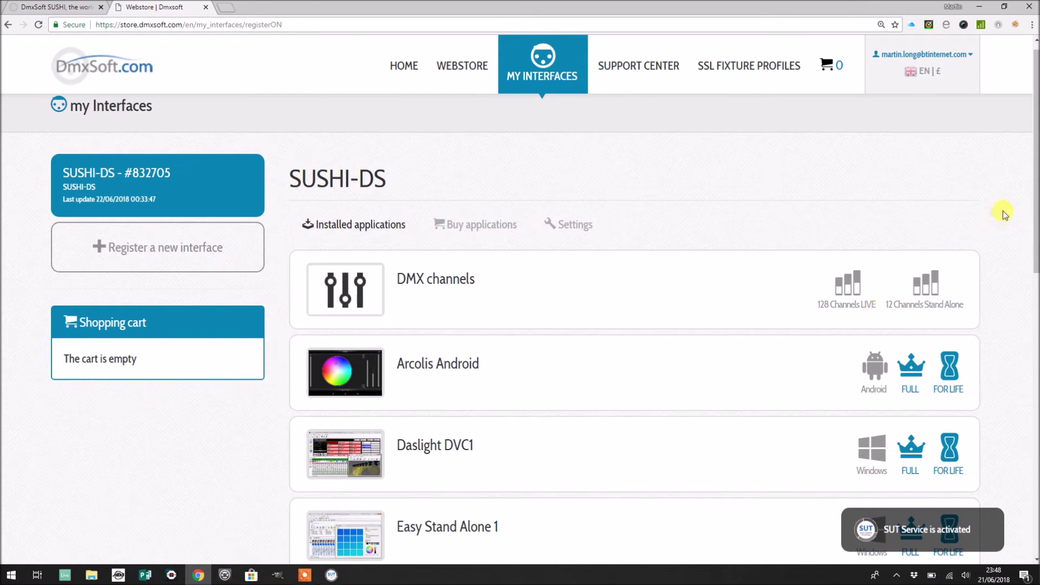
{"action": "left_click_drag", "start_coordinate": [1034, 208], "coordinate": [1036, 284]}
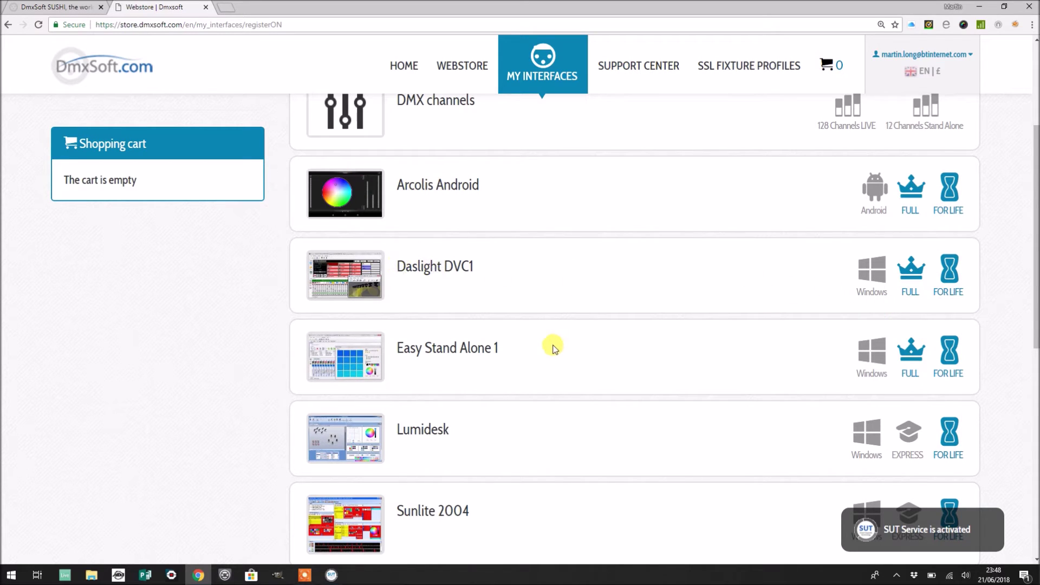
{"action": "scroll", "coordinate": [552, 342], "scroll_direction": "down", "scroll_amount": 2}
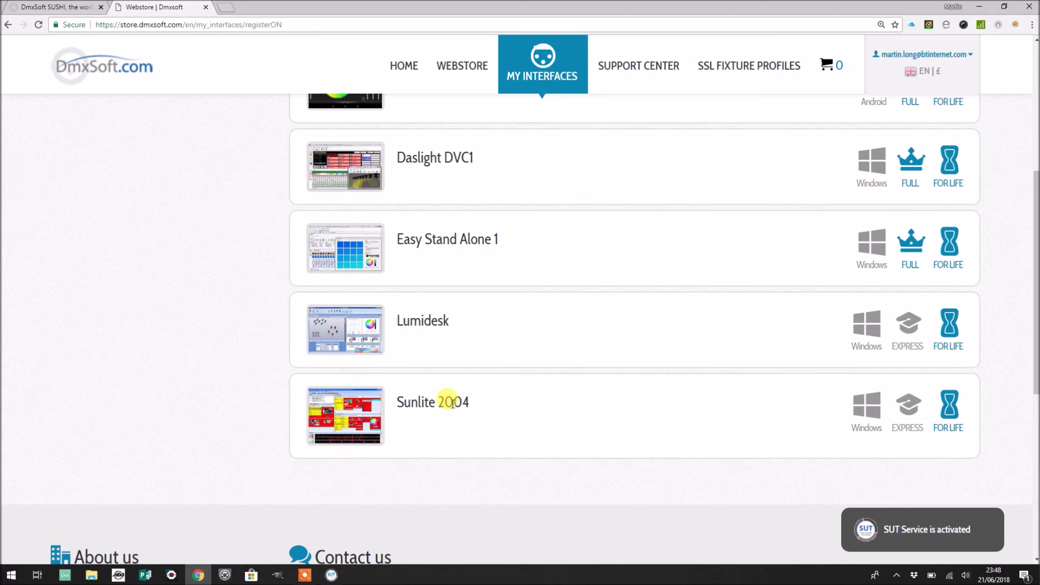
{"action": "scroll", "coordinate": [555, 398], "scroll_direction": "up", "scroll_amount": 1}
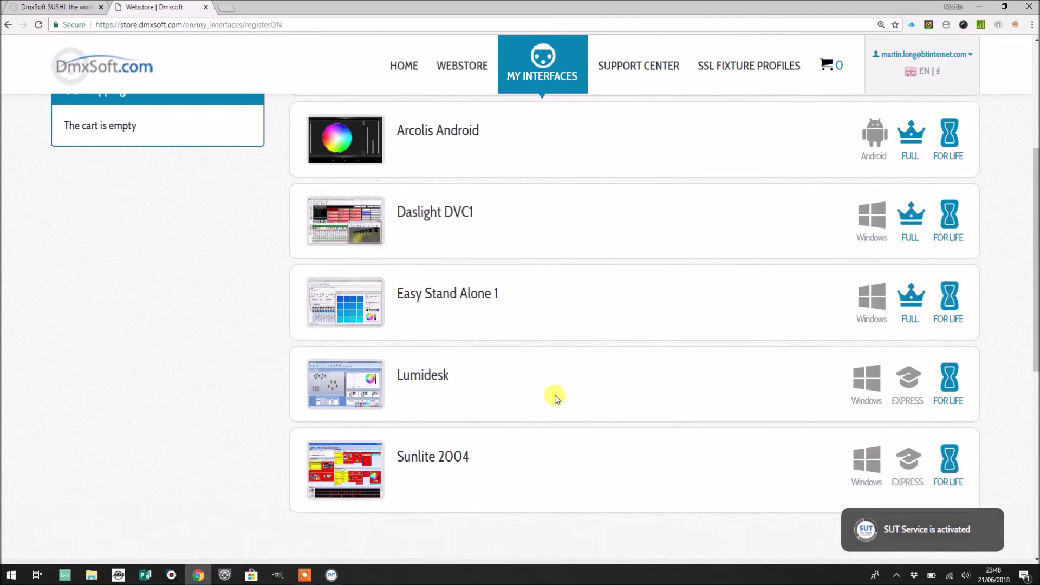
{"action": "scroll", "coordinate": [555, 395], "scroll_direction": "up", "scroll_amount": 1}
{"action": "scroll", "coordinate": [554, 396], "scroll_direction": "down", "scroll_amount": 1}
{"action": "scroll", "coordinate": [993, 492], "scroll_direction": "down", "scroll_amount": 1}
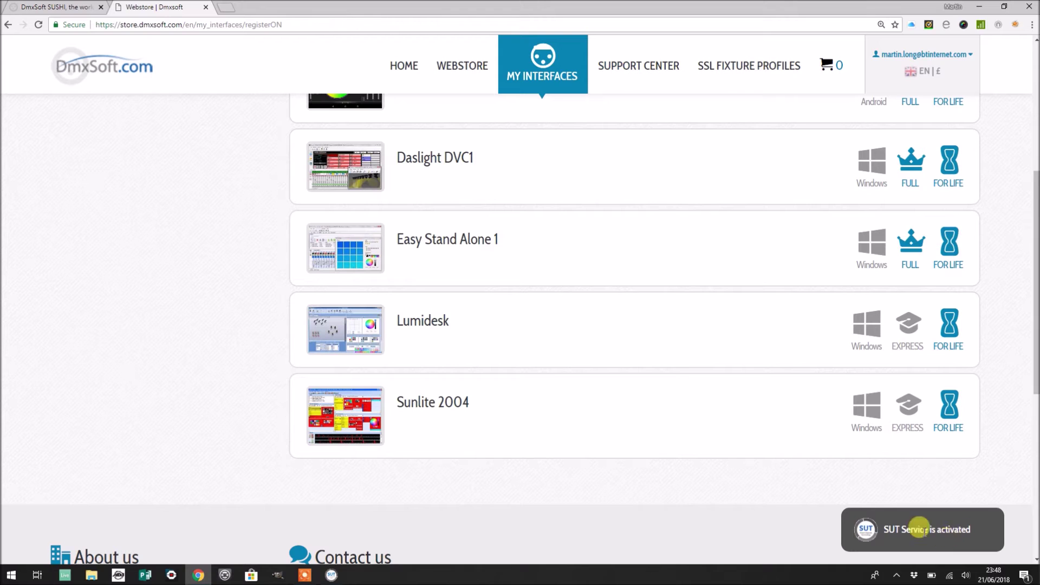
{"action": "scroll", "coordinate": [502, 328], "scroll_direction": "up", "scroll_amount": 3}
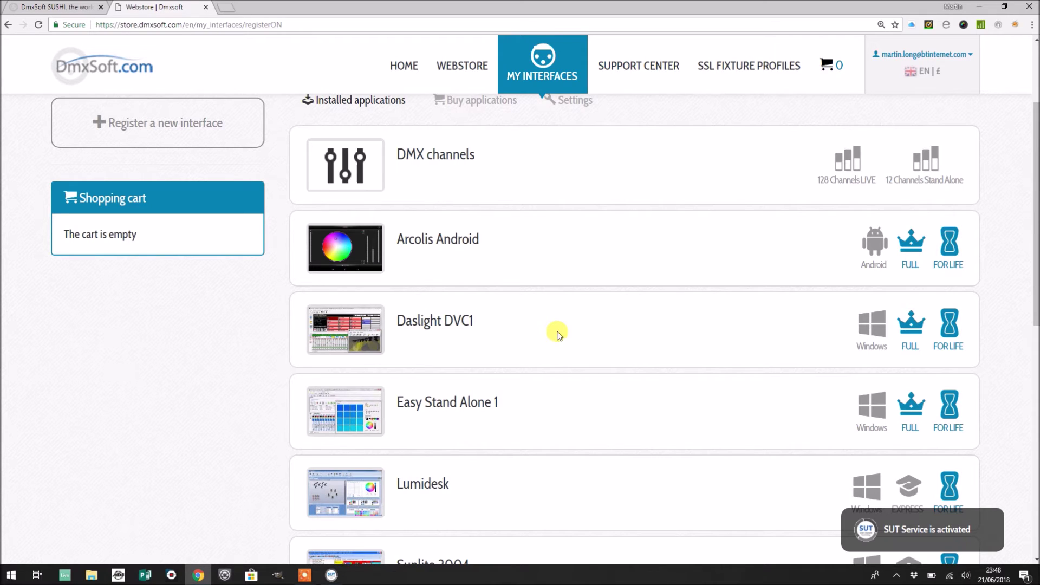
{"action": "scroll", "coordinate": [1035, 229], "scroll_direction": "up", "scroll_amount": 1}
{"action": "scroll", "coordinate": [1035, 228], "scroll_direction": "up", "scroll_amount": 2}
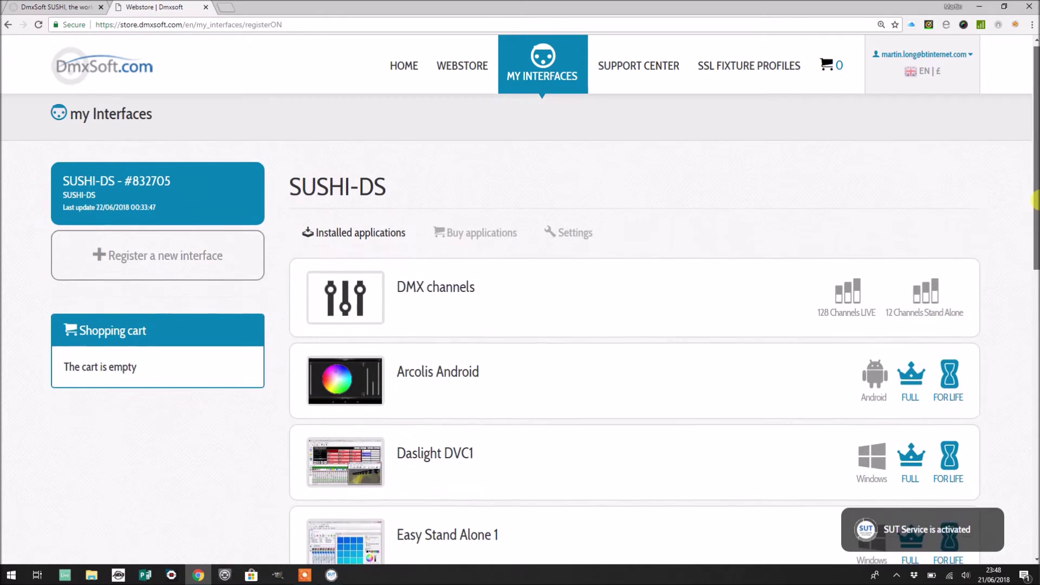
{"action": "left_click", "coordinate": [477, 239]}
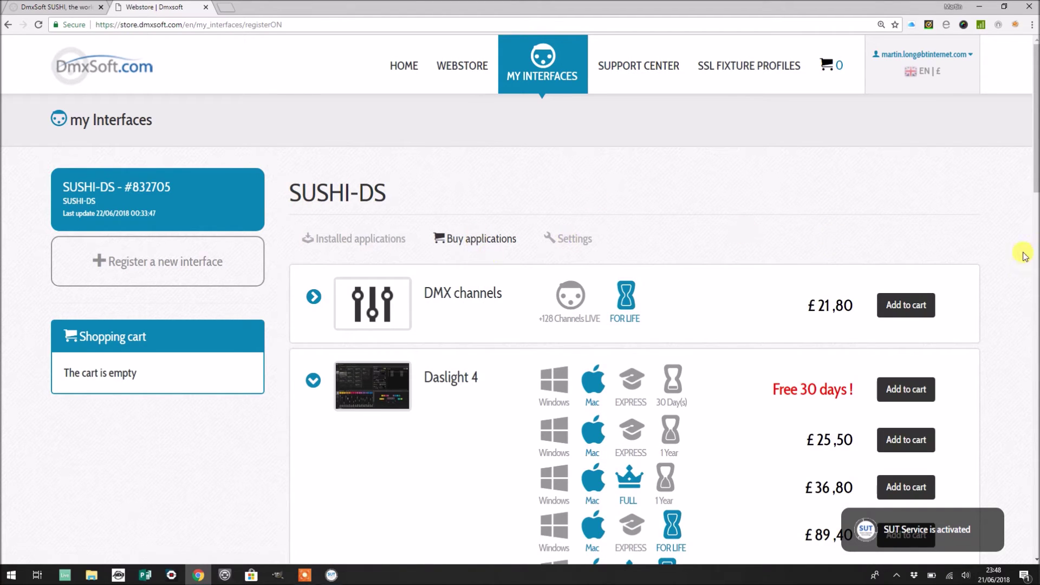
Step: Expand Light Rider to show its free 30-day, £12,80 yearly and £36,80 lifetime licences
{"action": "scroll", "coordinate": [1034, 201], "scroll_direction": "down", "scroll_amount": 1}
{"action": "scroll", "coordinate": [1035, 201], "scroll_direction": "down", "scroll_amount": 1}
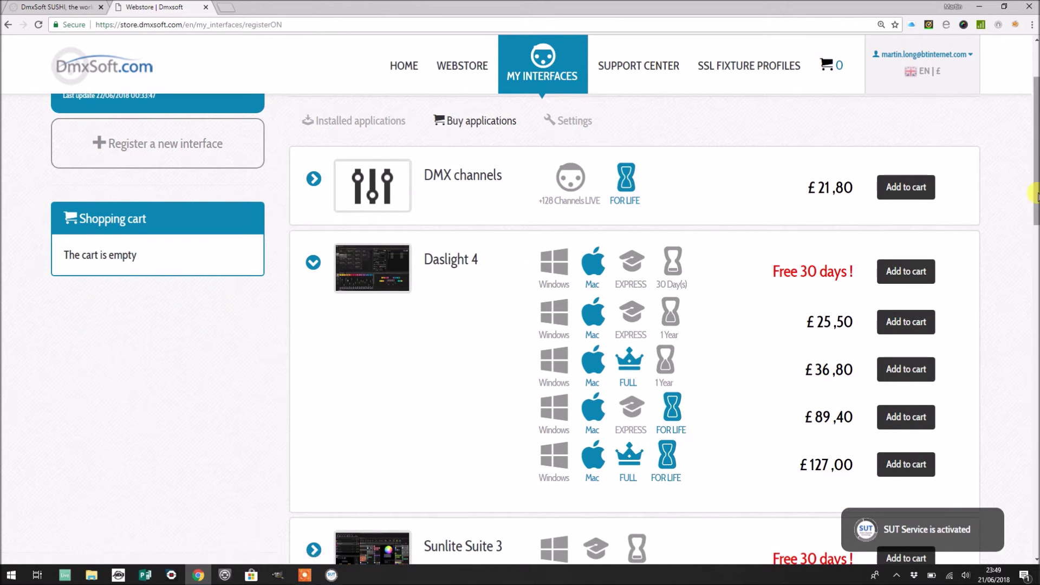
{"action": "left_click_drag", "start_coordinate": [1035, 206], "coordinate": [1034, 334]}
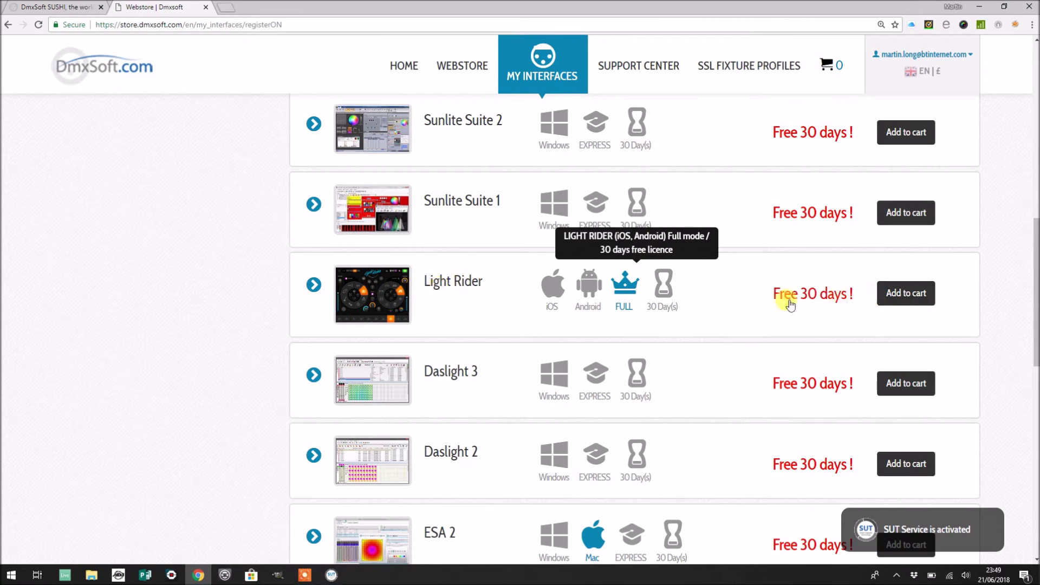
{"action": "left_click", "coordinate": [313, 286]}
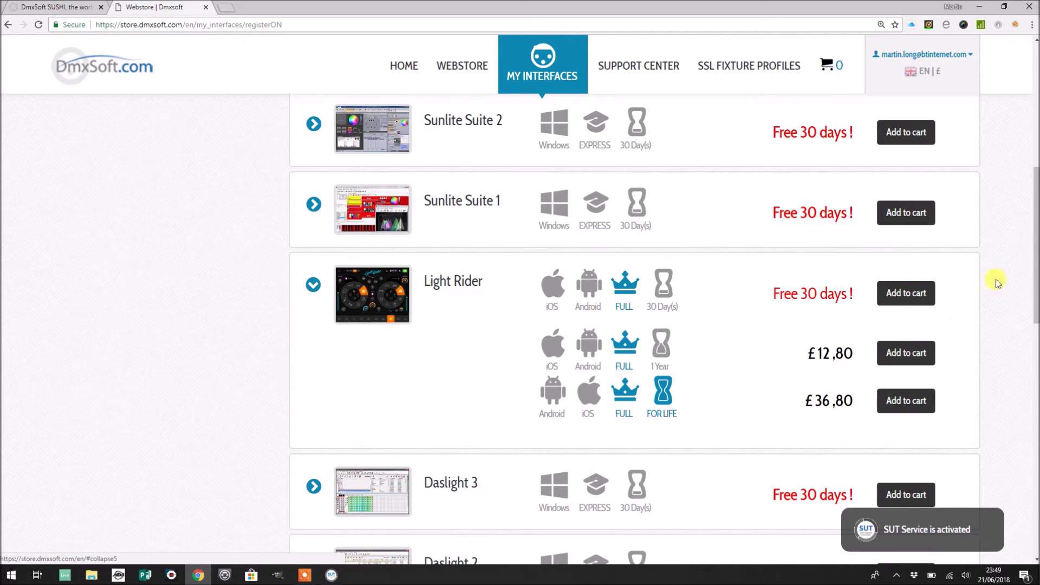
{"action": "left_click_drag", "start_coordinate": [1035, 286], "coordinate": [1034, 308]}
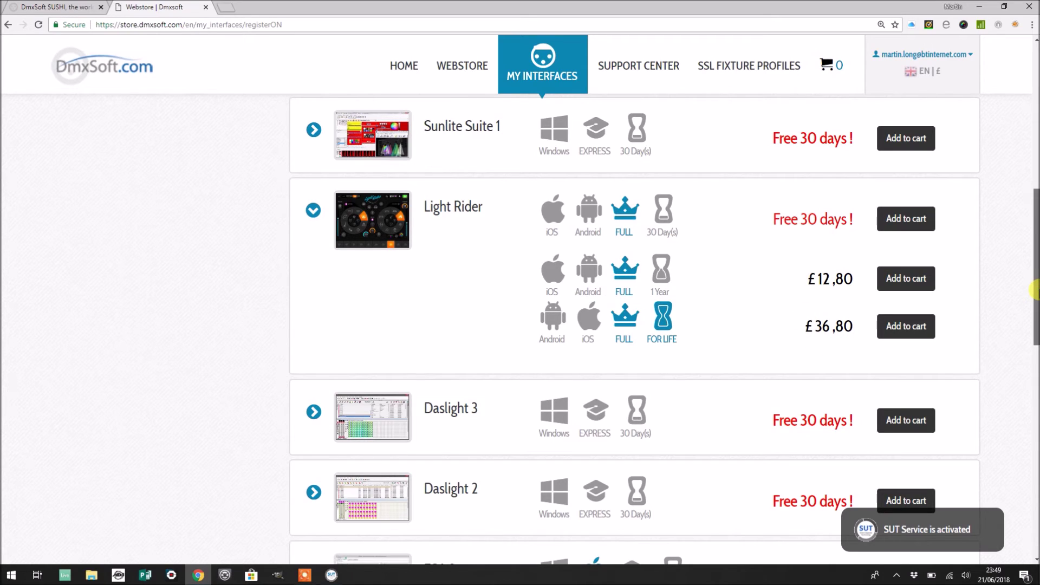
{"action": "left_click_drag", "start_coordinate": [1034, 291], "coordinate": [1035, 286]}
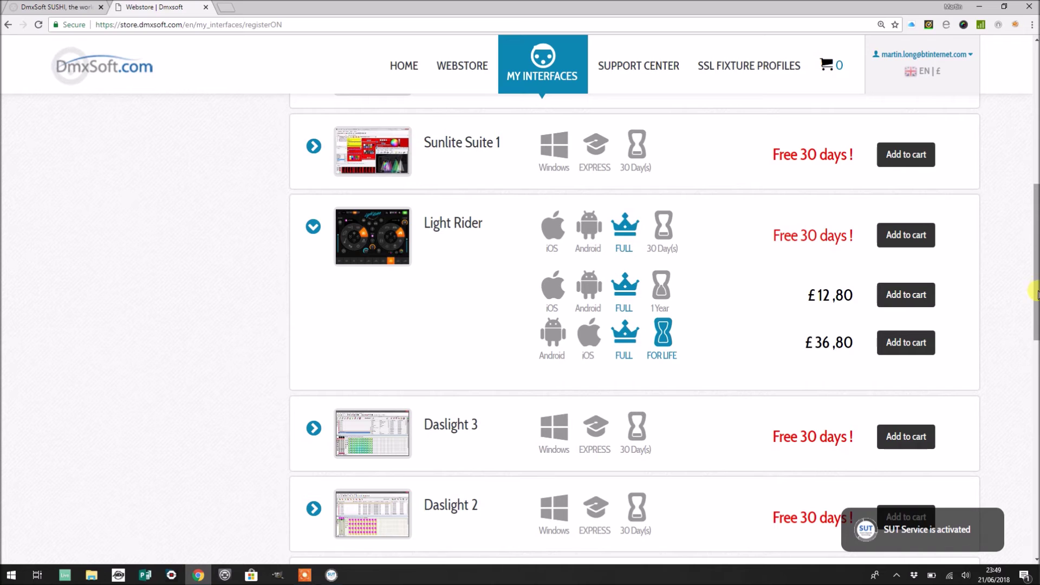
{"action": "left_click_drag", "start_coordinate": [1036, 295], "coordinate": [1036, 140]}
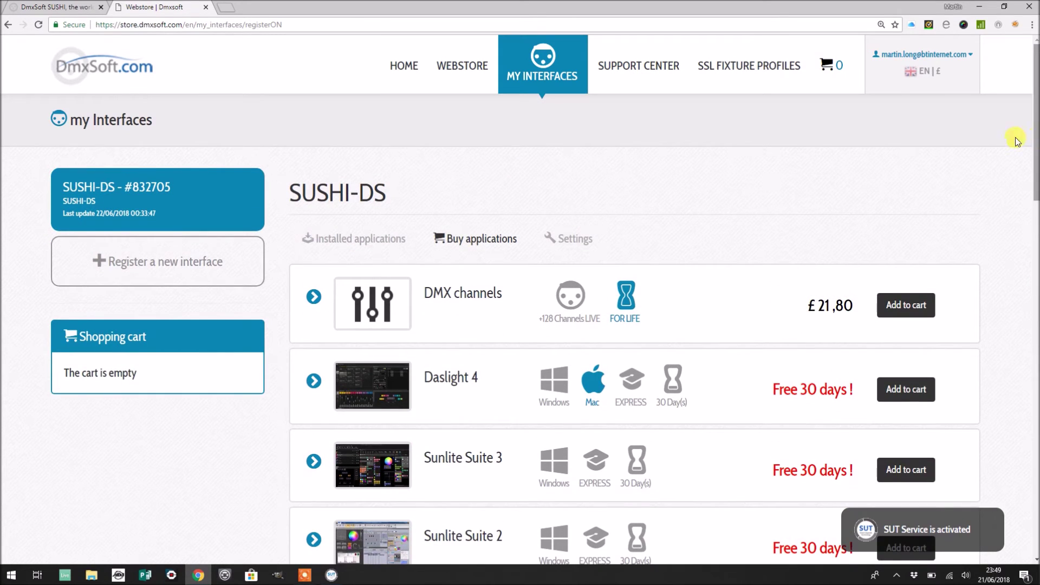
Step: Expand DMX channels to compare its extra channel licences, then expand Light Rider again
{"action": "scroll", "coordinate": [682, 232], "scroll_direction": "down", "scroll_amount": 1}
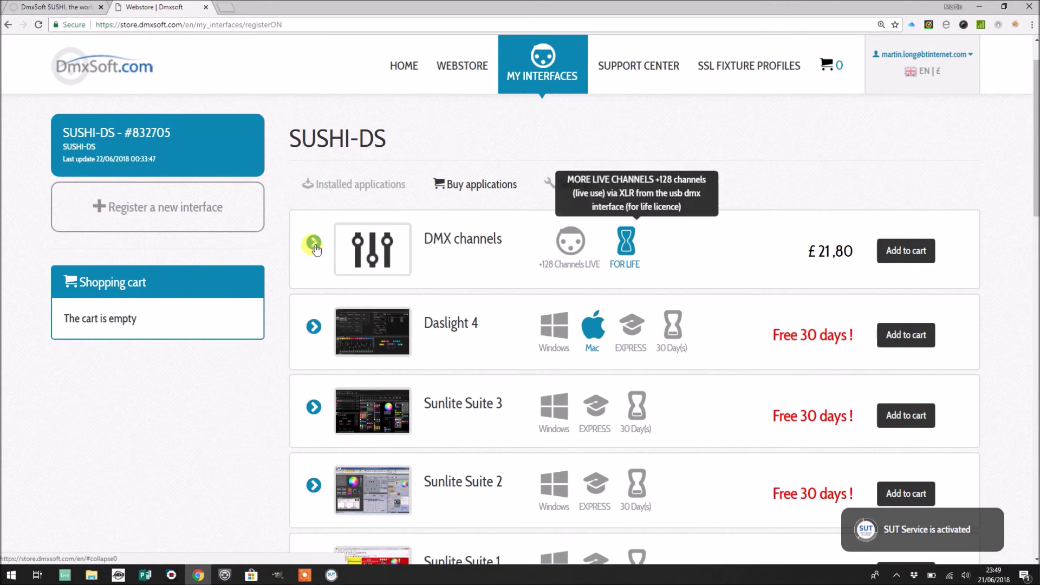
{"action": "left_click", "coordinate": [313, 243]}
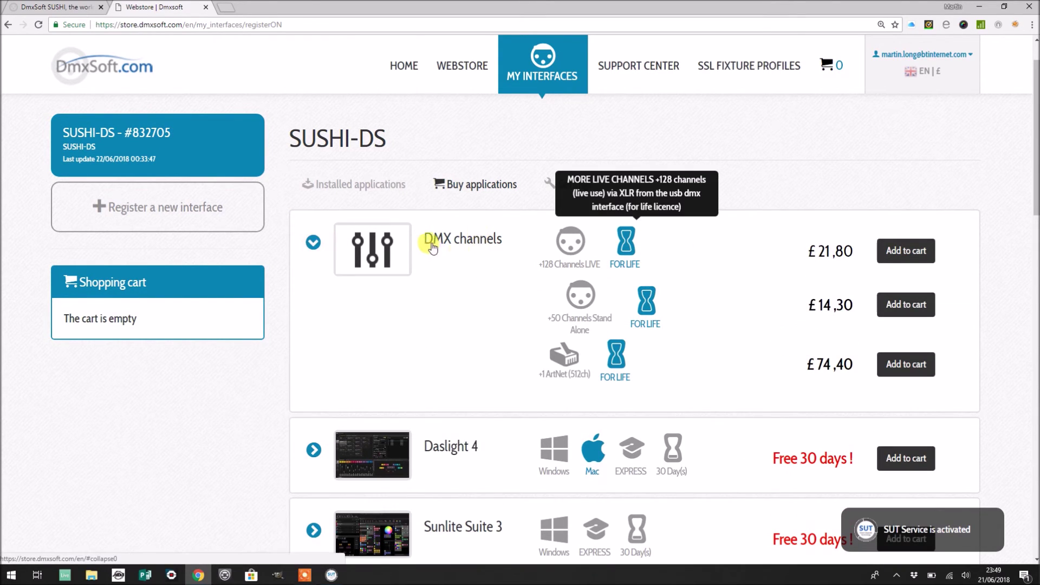
{"action": "mouse_move", "coordinate": [558, 363]}
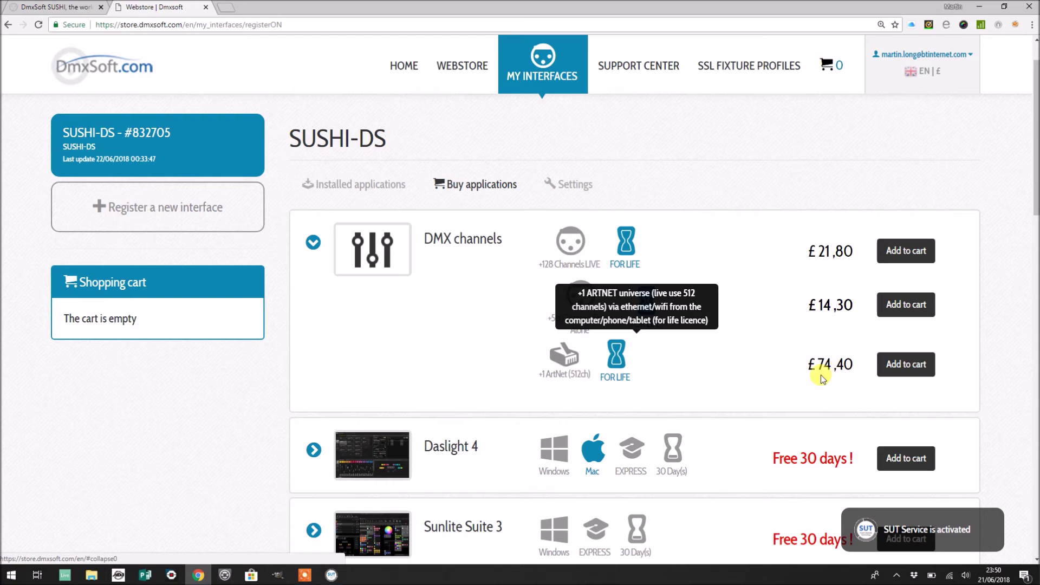
{"action": "left_click_drag", "start_coordinate": [1035, 199], "coordinate": [1036, 219]}
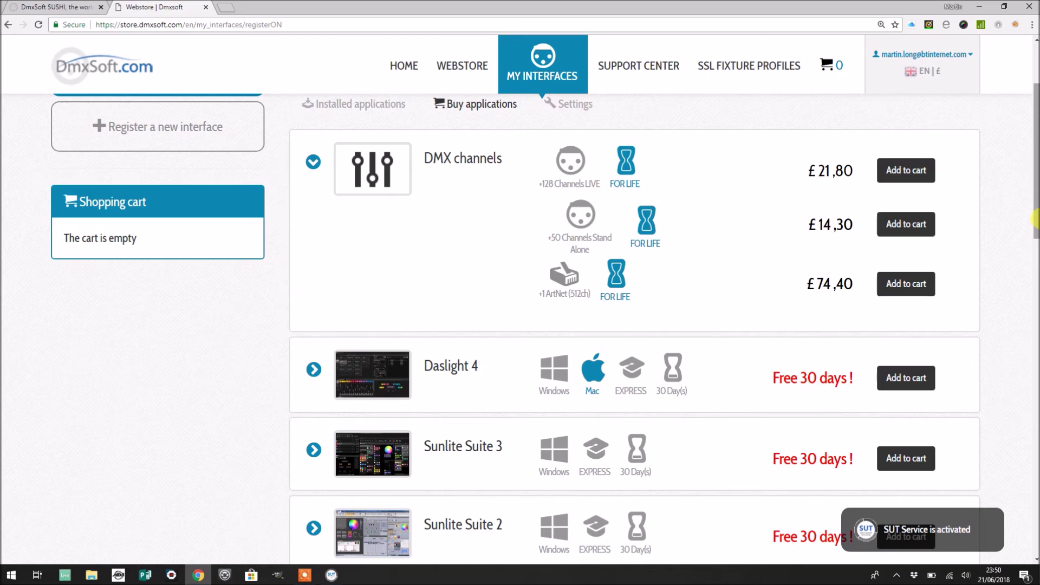
{"action": "mouse_move", "coordinate": [562, 279]}
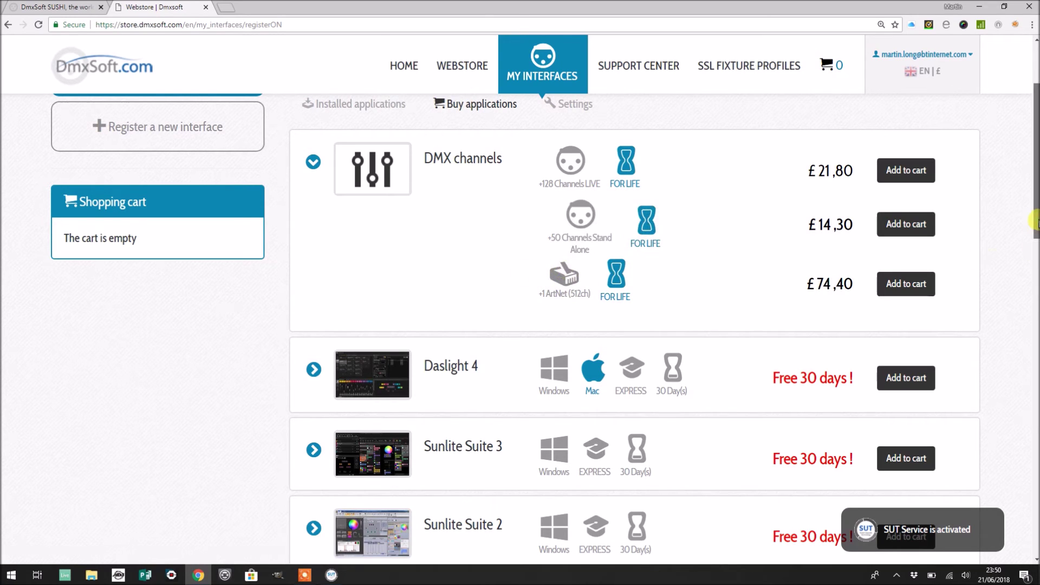
{"action": "left_click_drag", "start_coordinate": [1036, 222], "coordinate": [1036, 226]}
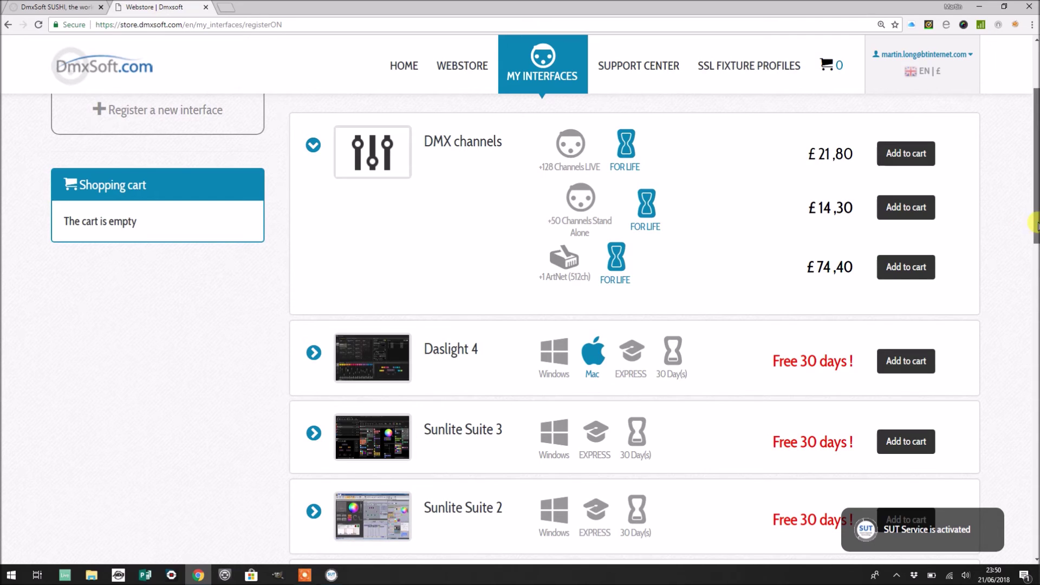
{"action": "left_click_drag", "start_coordinate": [1035, 227], "coordinate": [1030, 340]}
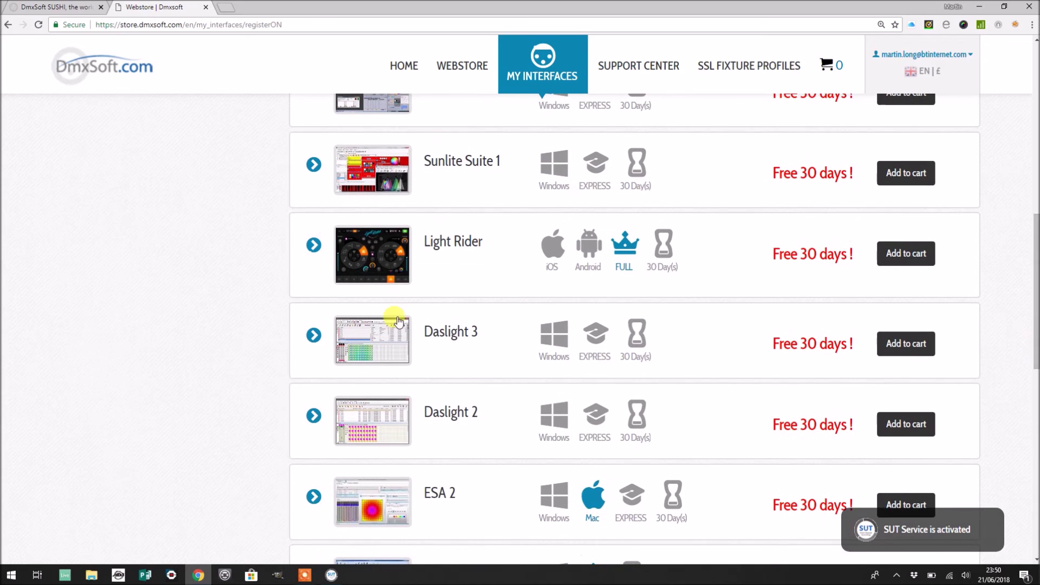
{"action": "left_click", "coordinate": [311, 242]}
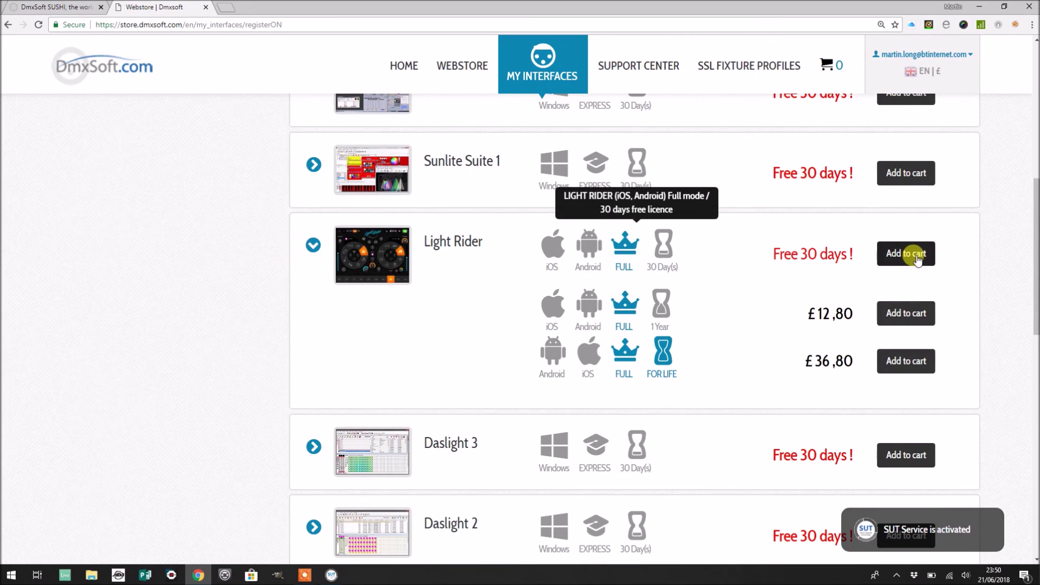
Step: Add the free 30-day Light Rider licence to the cart and open the cart
{"action": "left_click", "coordinate": [915, 255]}
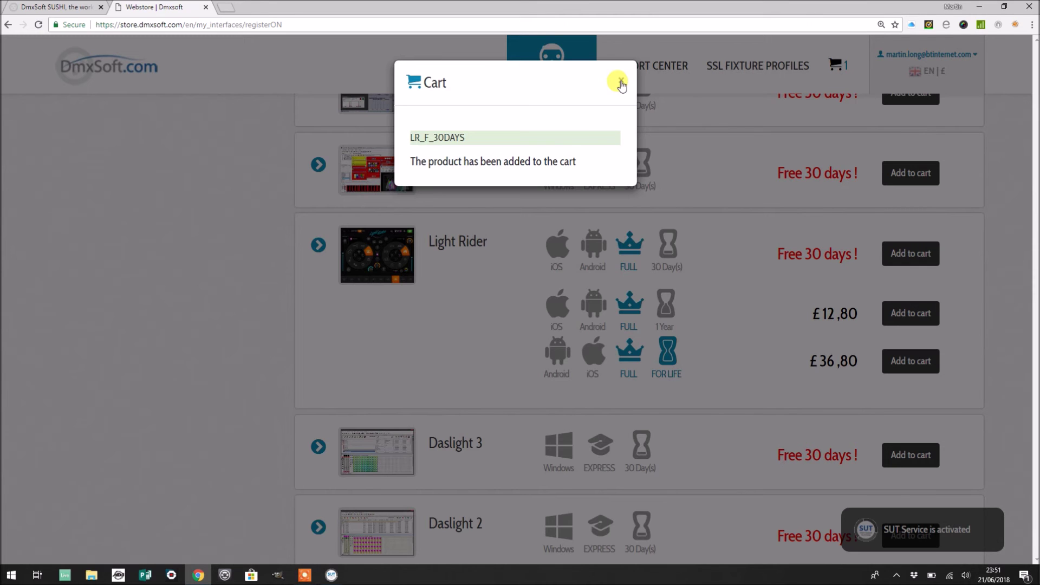
{"action": "left_click", "coordinate": [621, 84]}
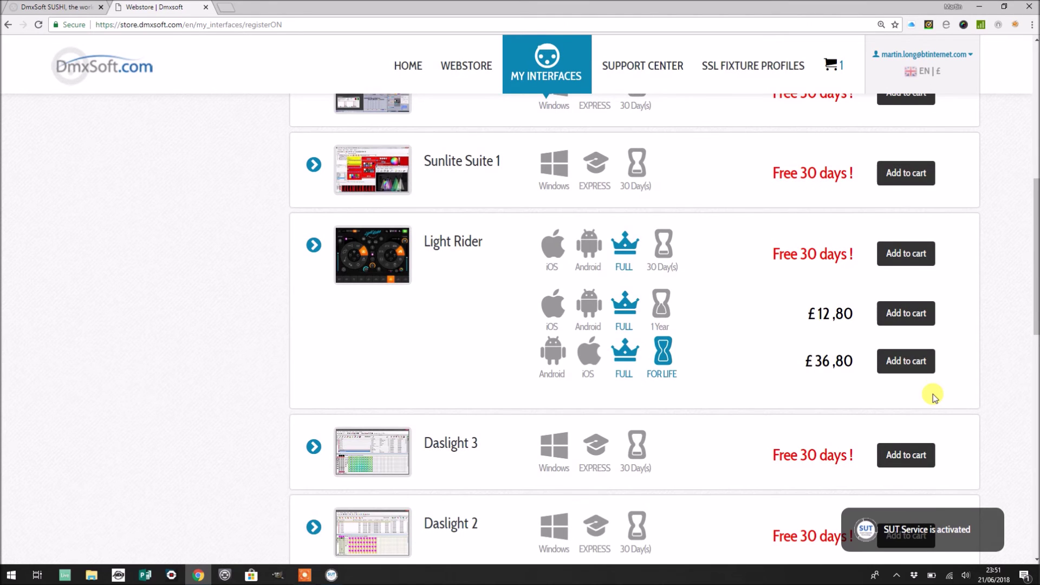
{"action": "scroll", "coordinate": [934, 398], "scroll_direction": "up", "scroll_amount": 6}
{"action": "scroll", "coordinate": [934, 398], "scroll_direction": "down", "scroll_amount": 1}
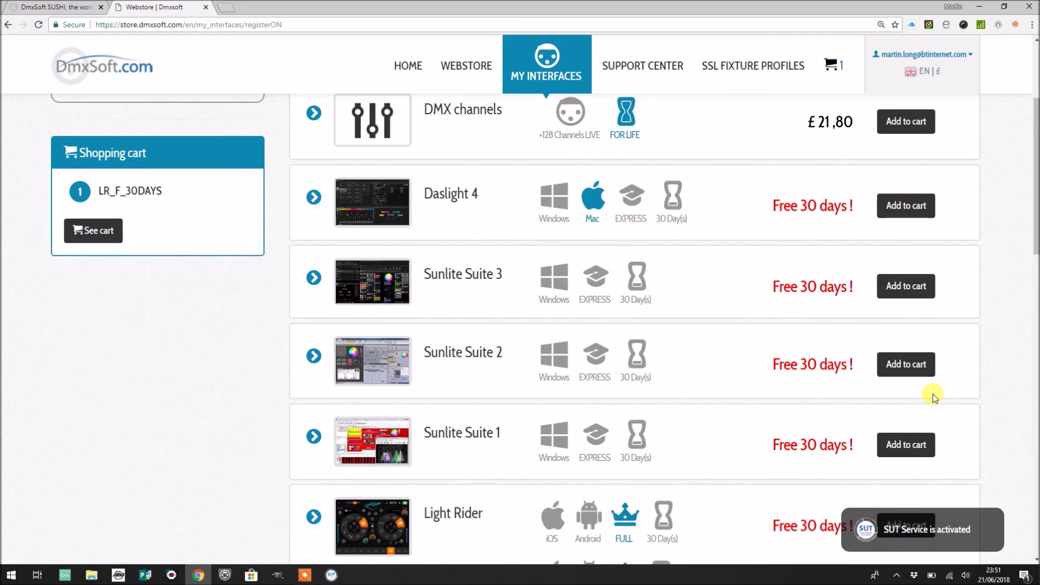
{"action": "scroll", "coordinate": [933, 397], "scroll_direction": "down", "scroll_amount": 13}
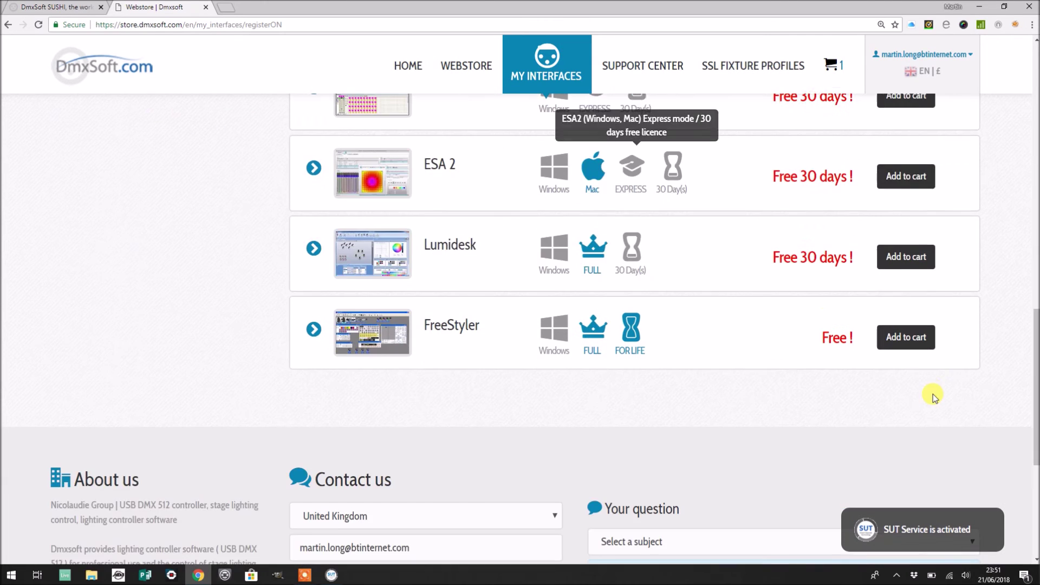
{"action": "scroll", "coordinate": [933, 395], "scroll_direction": "down", "scroll_amount": 4}
{"action": "scroll", "coordinate": [932, 394], "scroll_direction": "up", "scroll_amount": 17}
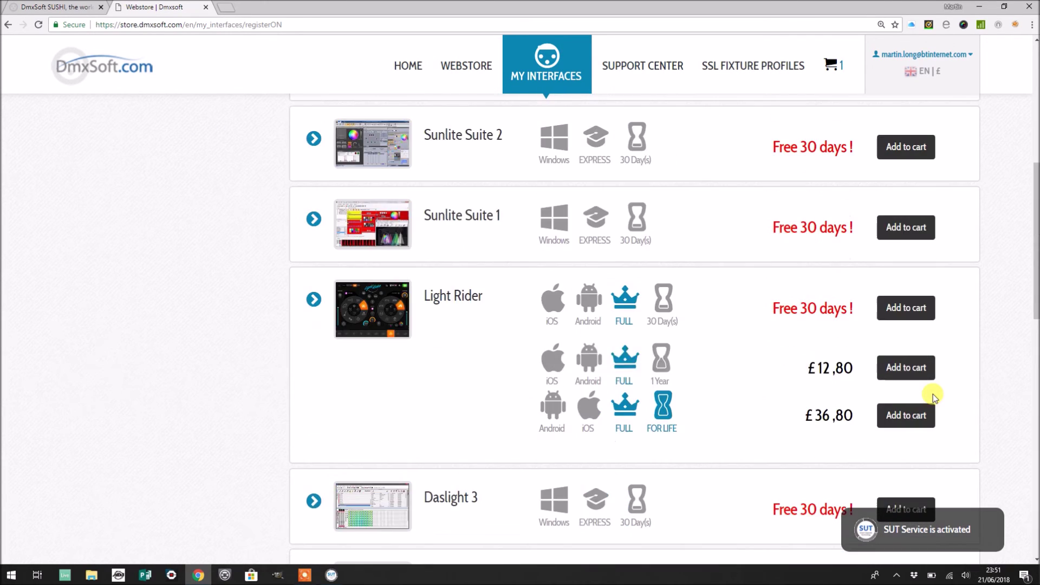
{"action": "left_click", "coordinate": [91, 398]}
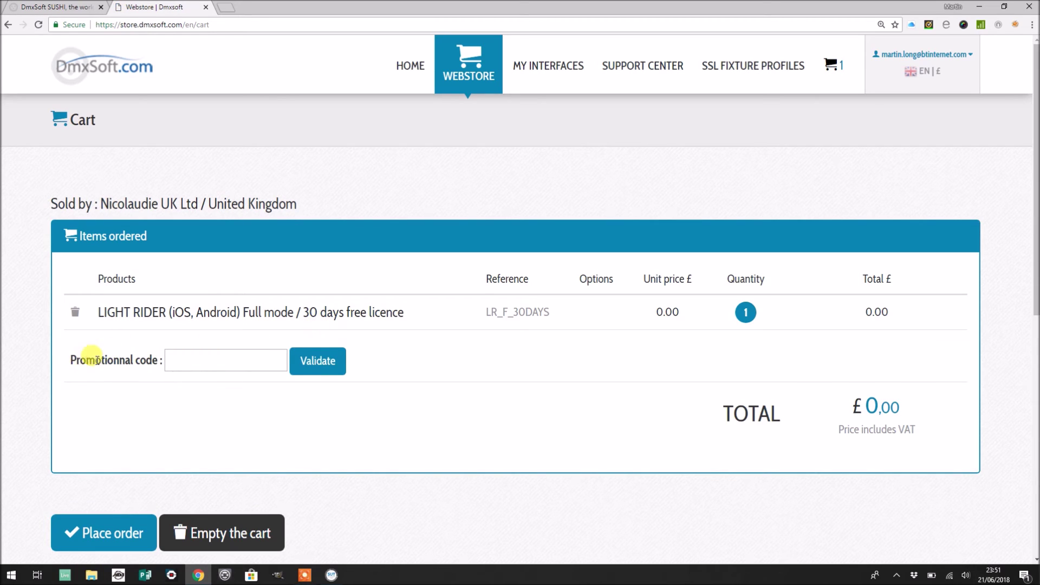
Step: Order the £0,00 Light Rider licence, accepting the terms and conditions, and validate it
{"action": "left_click_drag", "start_coordinate": [113, 359], "coordinate": [125, 359]}
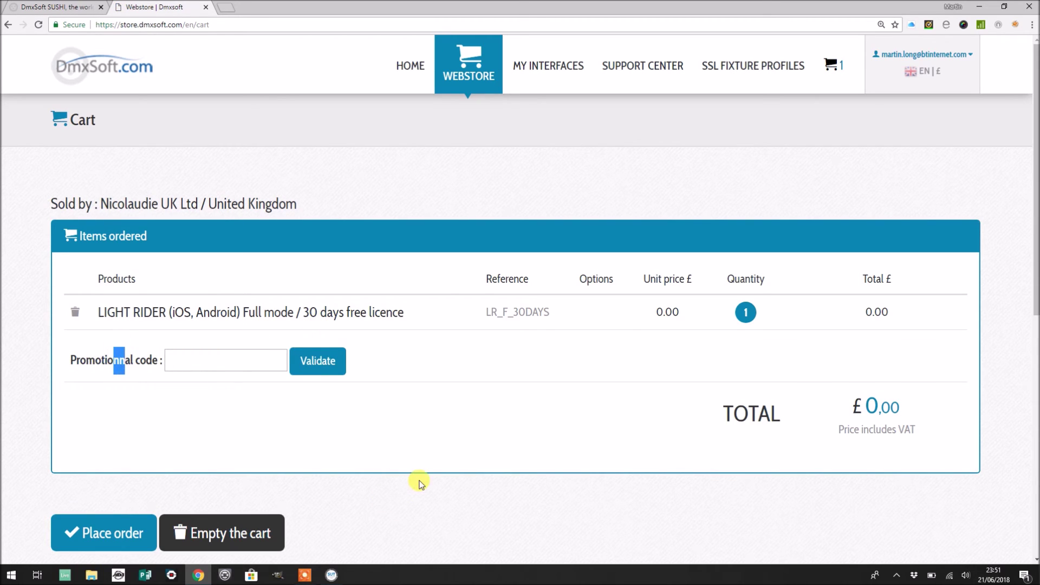
{"action": "scroll", "coordinate": [418, 478], "scroll_direction": "down", "scroll_amount": 2}
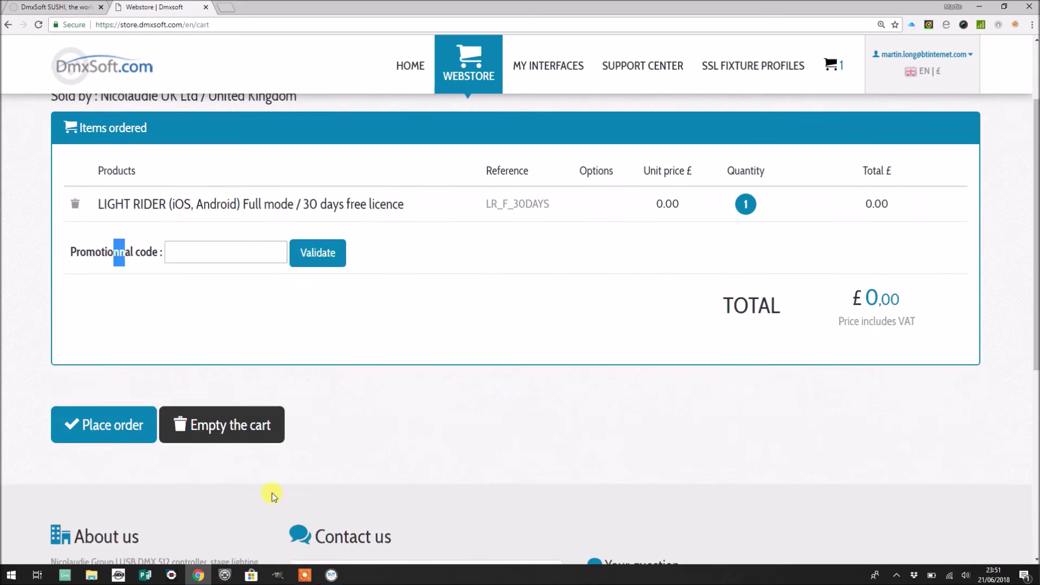
{"action": "scroll", "coordinate": [244, 410], "scroll_direction": "up", "scroll_amount": 2}
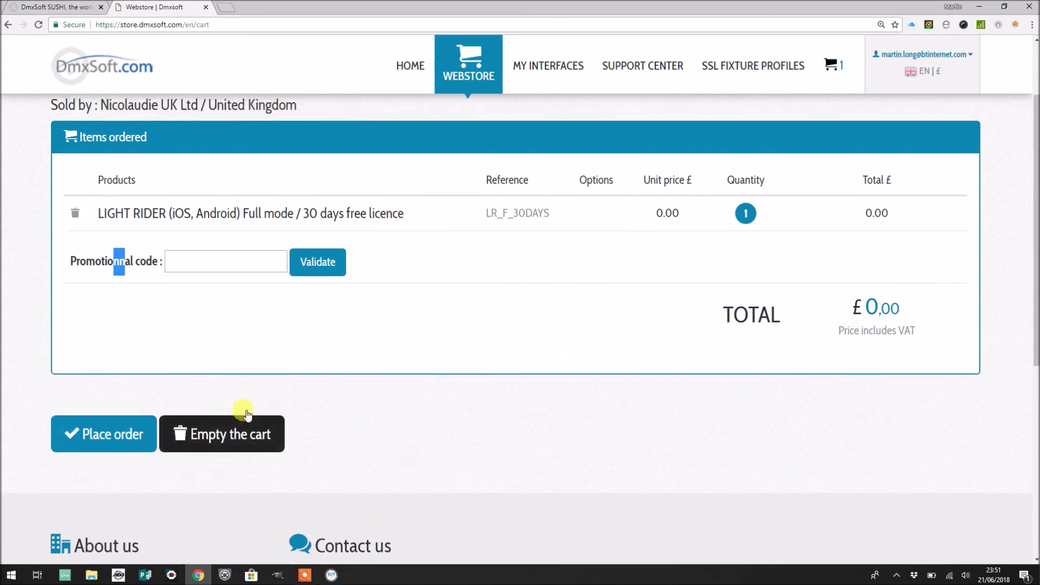
{"action": "left_click", "coordinate": [93, 532]}
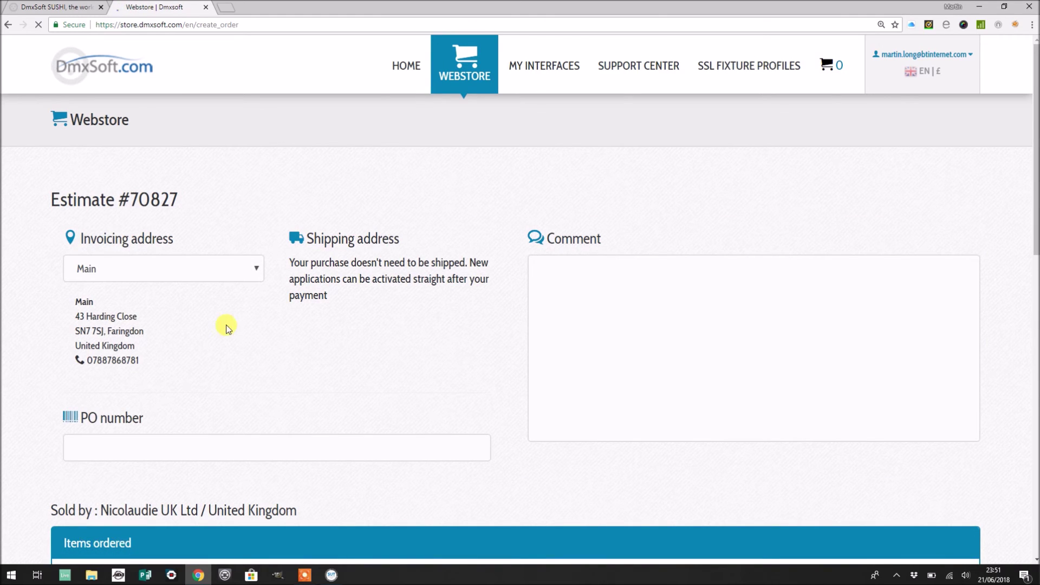
{"action": "scroll", "coordinate": [272, 417], "scroll_direction": "down", "scroll_amount": 5}
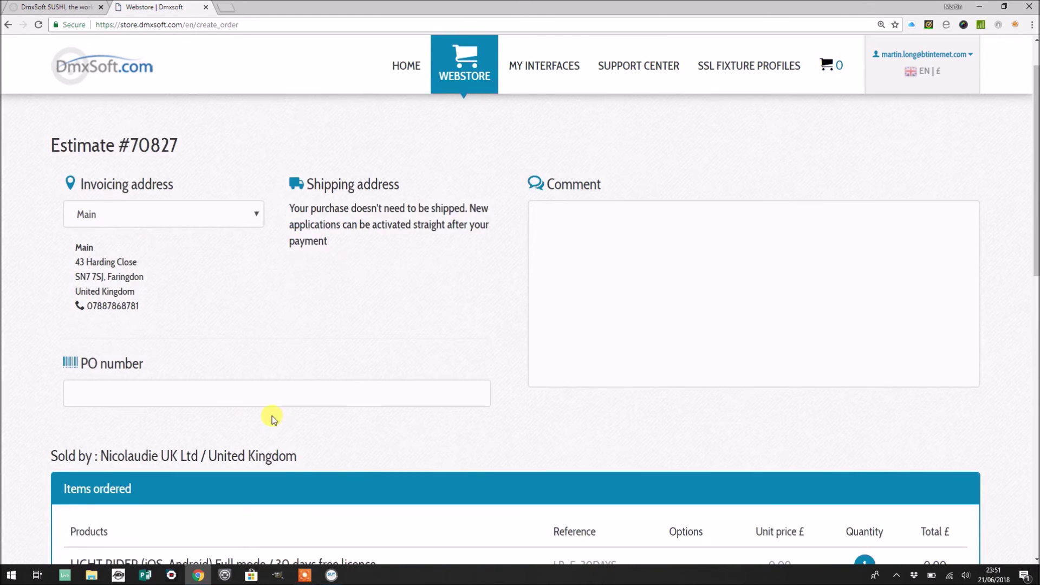
{"action": "scroll", "coordinate": [272, 416], "scroll_direction": "down", "scroll_amount": 3}
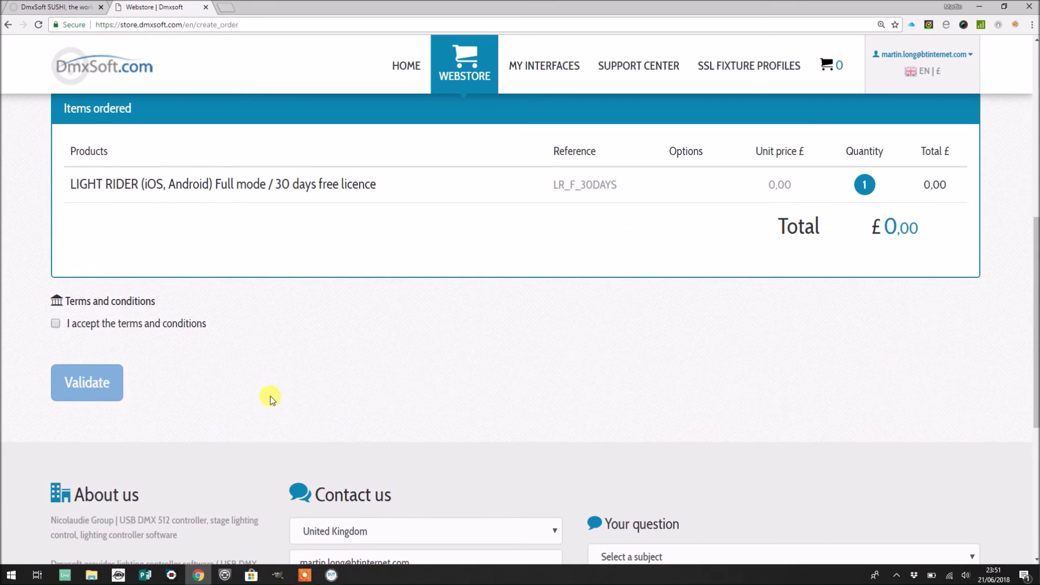
{"action": "left_click", "coordinate": [56, 323]}
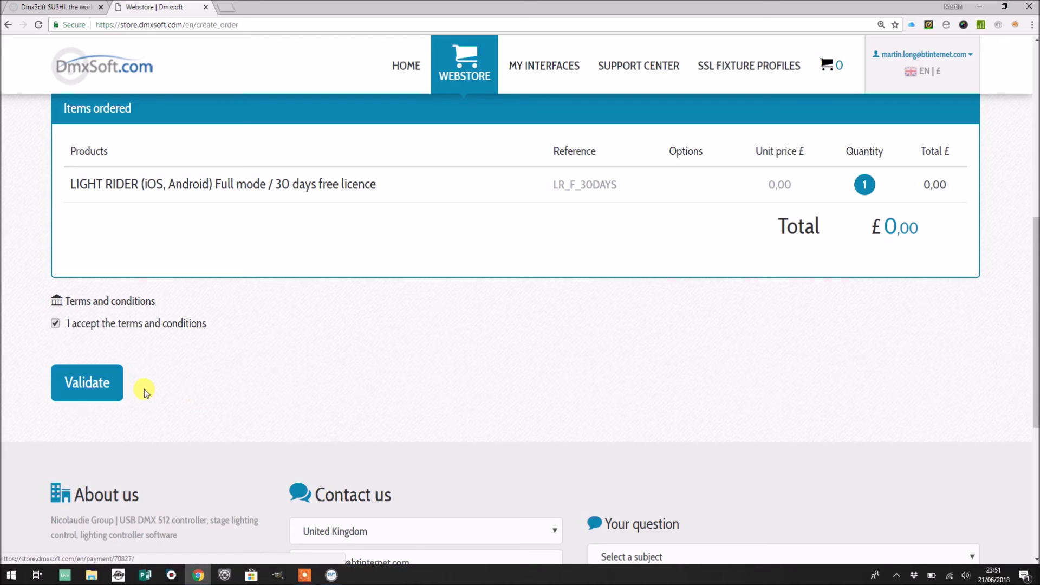
{"action": "left_click", "coordinate": [90, 387]}
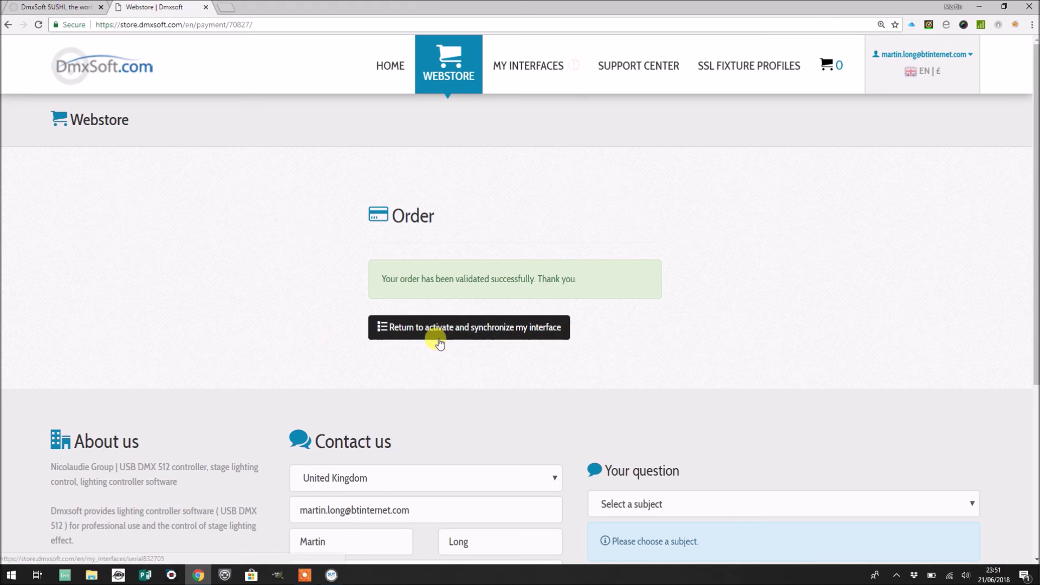
Step: Synchronize the SUSHI-DS and scroll its installed applications to Light Rider with 29 days left
{"action": "left_click", "coordinate": [470, 329]}
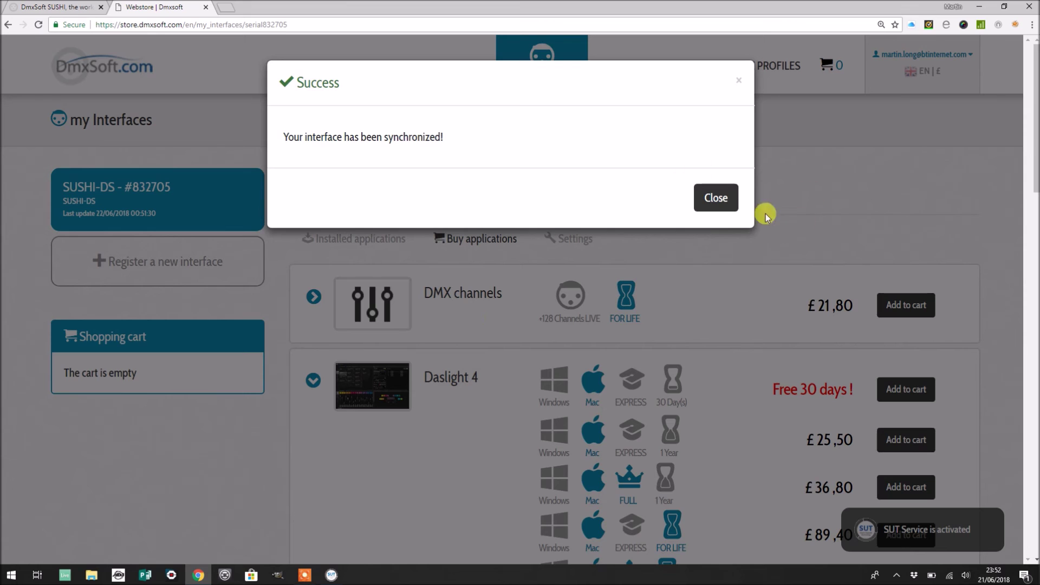
{"action": "left_click", "coordinate": [716, 198]}
{"action": "left_click", "coordinate": [356, 243]}
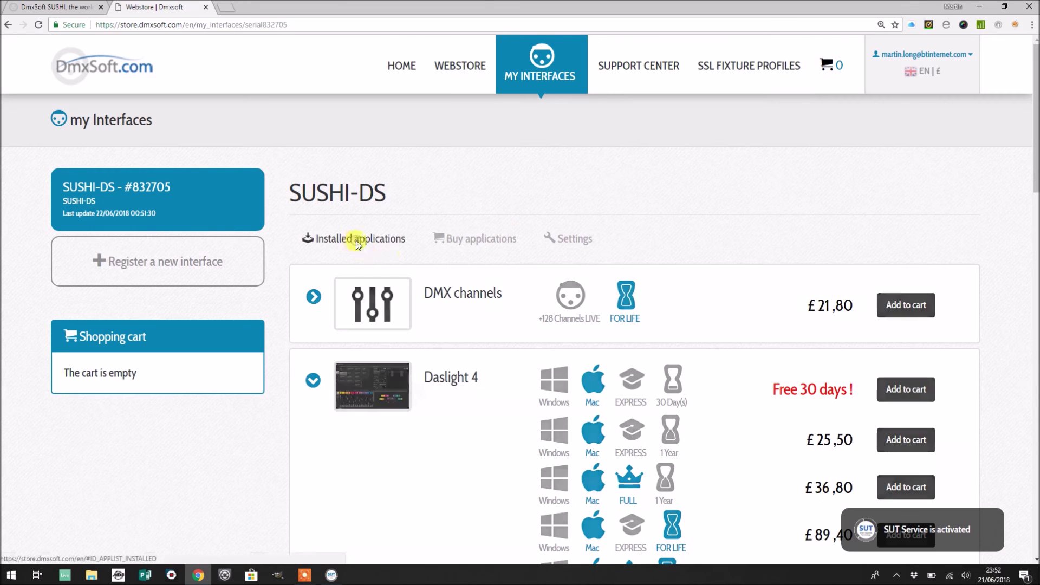
{"action": "scroll", "coordinate": [495, 357], "scroll_direction": "down", "scroll_amount": 1}
{"action": "scroll", "coordinate": [495, 356], "scroll_direction": "down", "scroll_amount": 3}
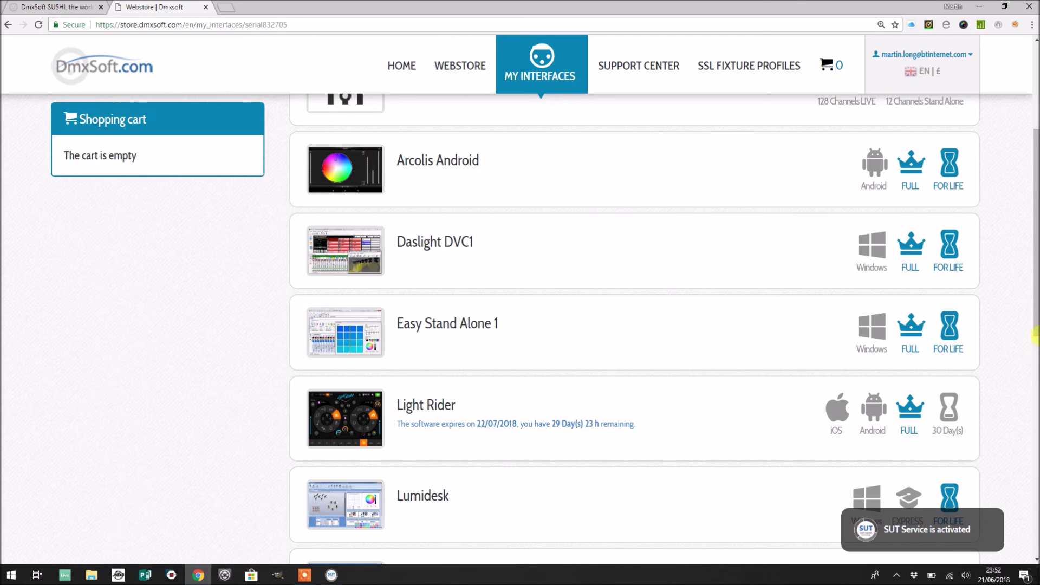
{"action": "left_click_drag", "start_coordinate": [1035, 335], "coordinate": [1036, 228]}
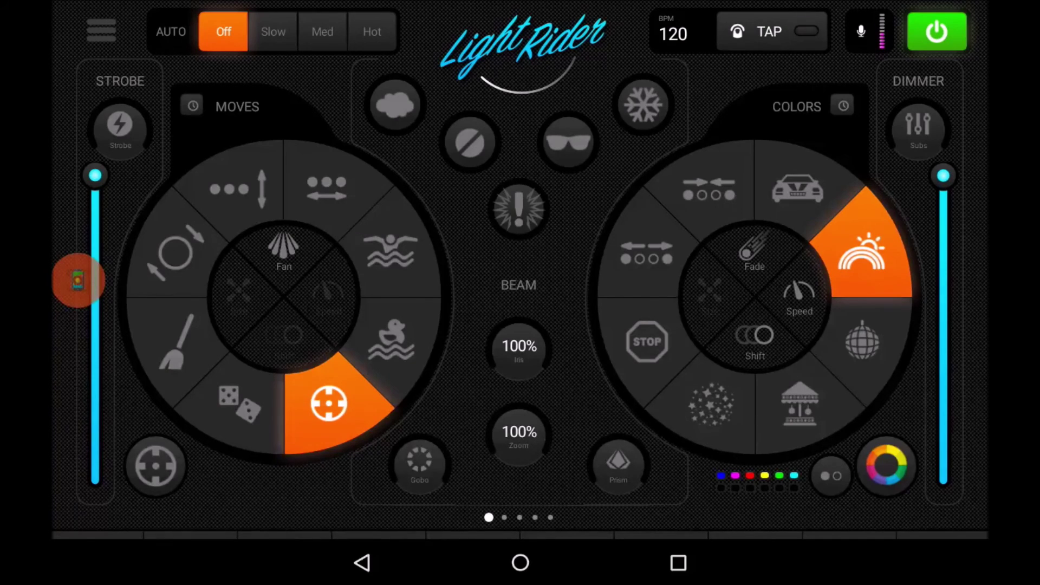
Step: Open Light Rider's side menu listing connected interfaces and saved projects
{"action": "left_click", "coordinate": [102, 31]}
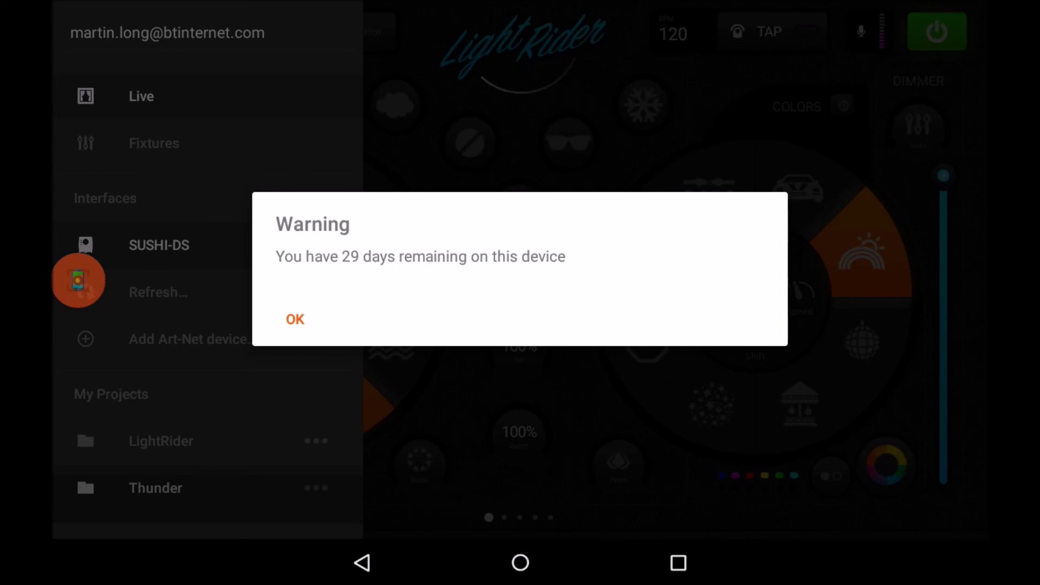
Step: Dismiss the '29 days remaining' licence warning for the SUSHI-DS interface
{"action": "key", "text": "Escape"}
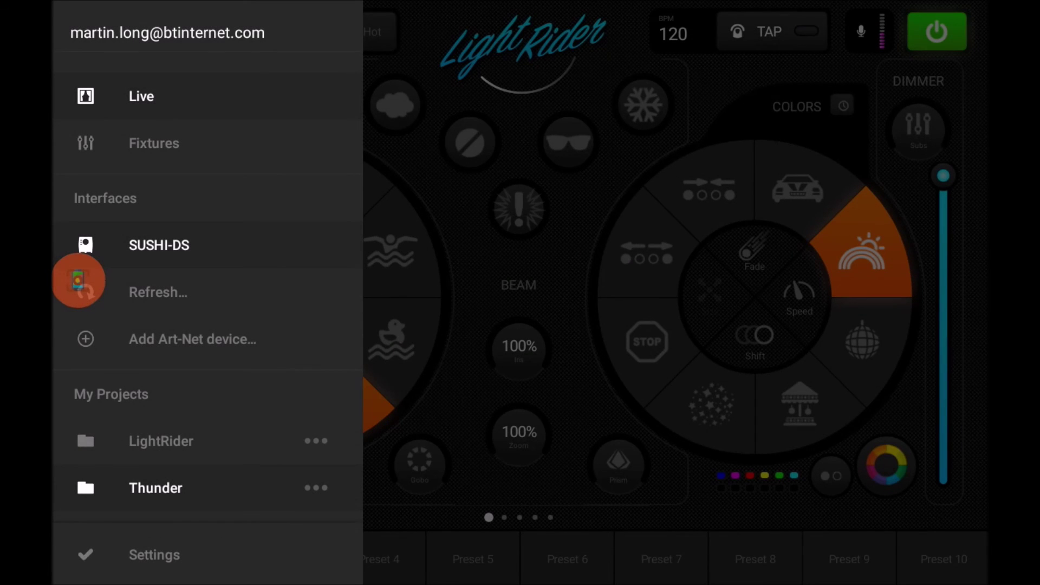